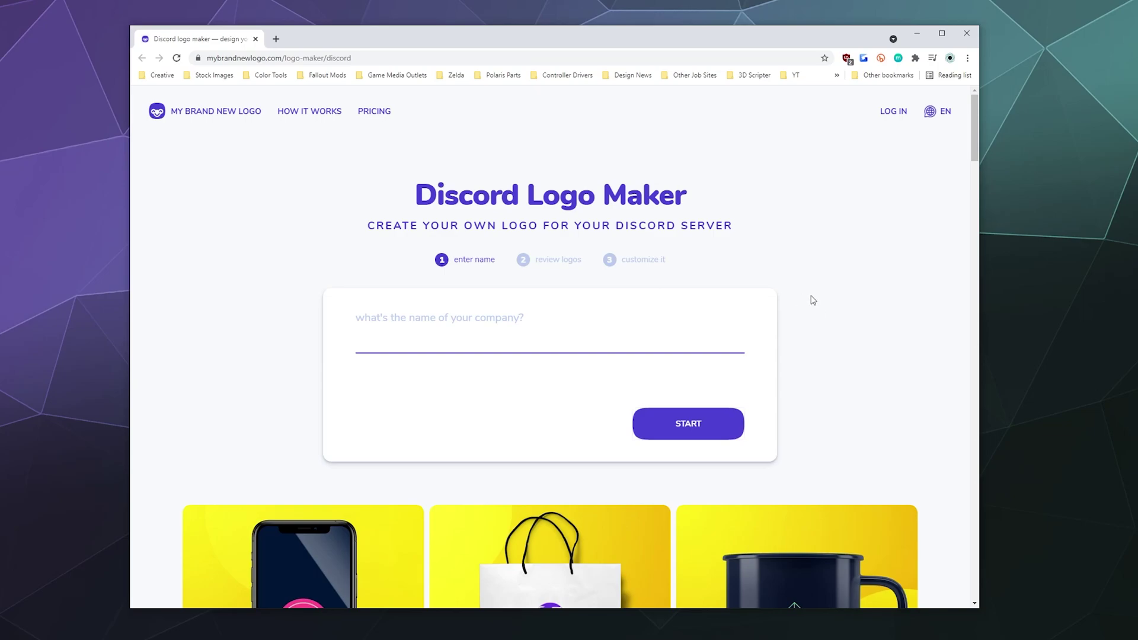
Enter 'Speedrunner Cafe' as the company name
left_click(707, 344)
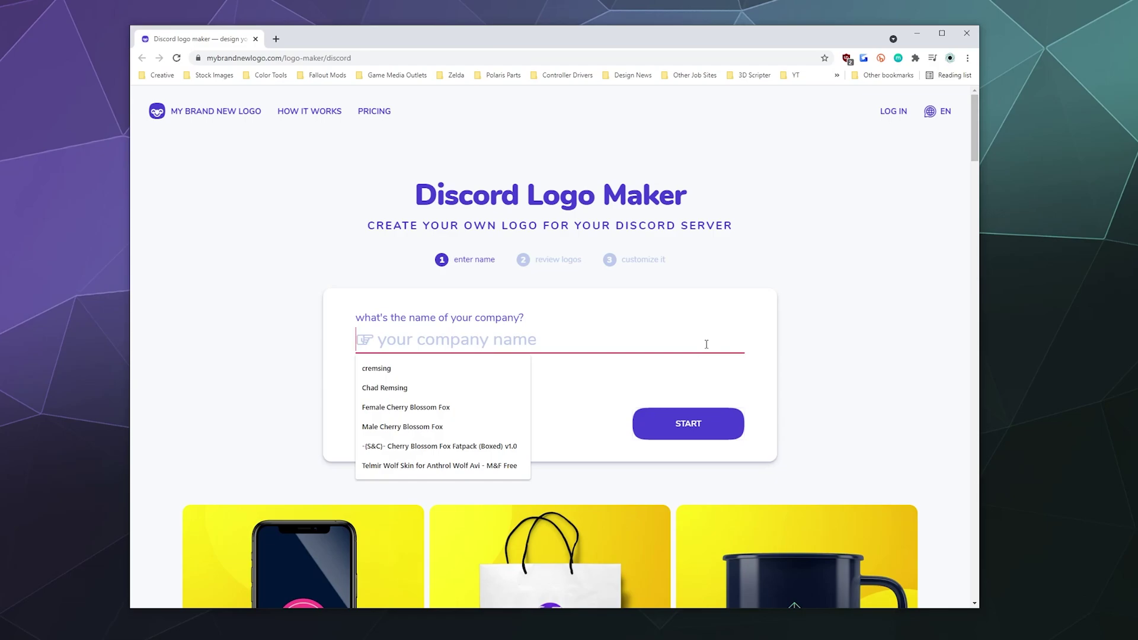
type("Speedrunner Cafe")
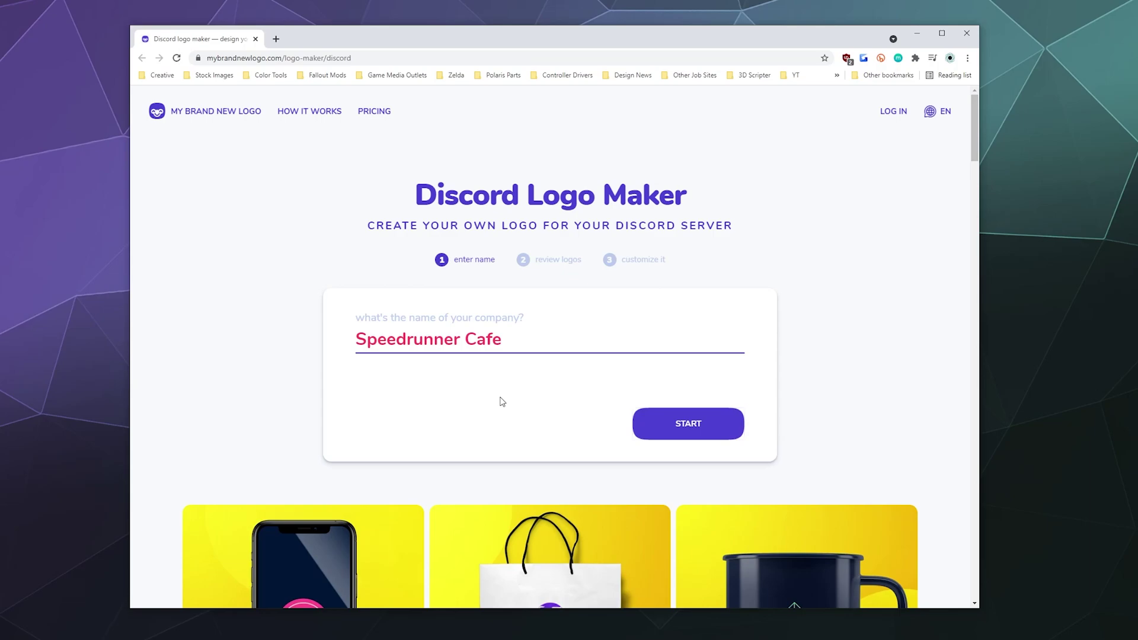
Enter the slogan 'Fast as Digi-Lightning'
left_click(719, 425)
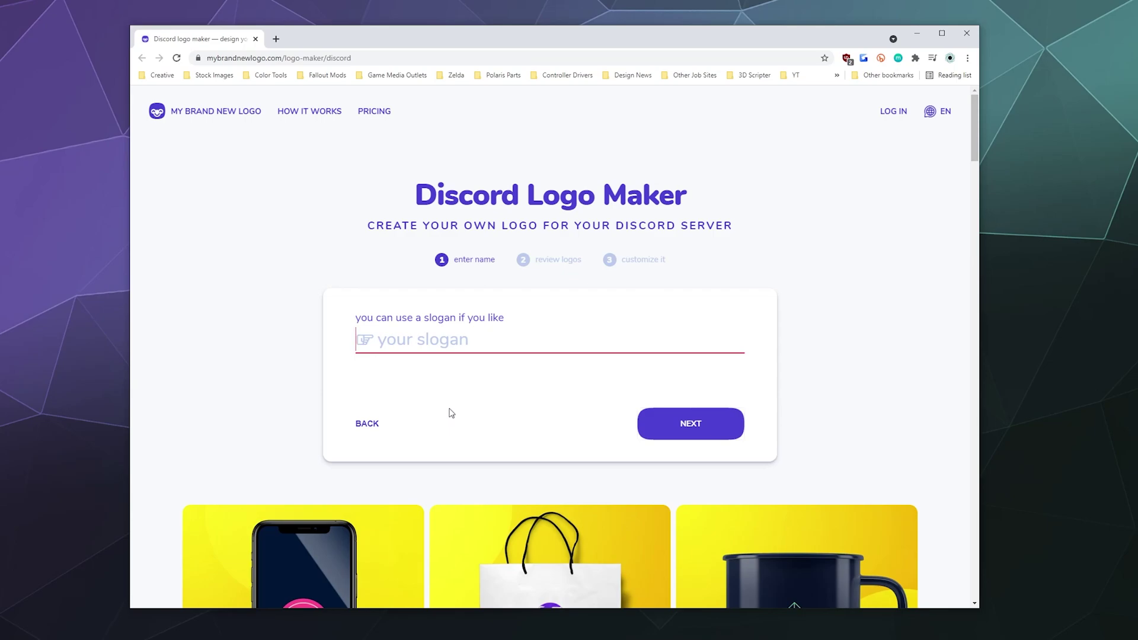
type("Fast as Digi-Lightning")
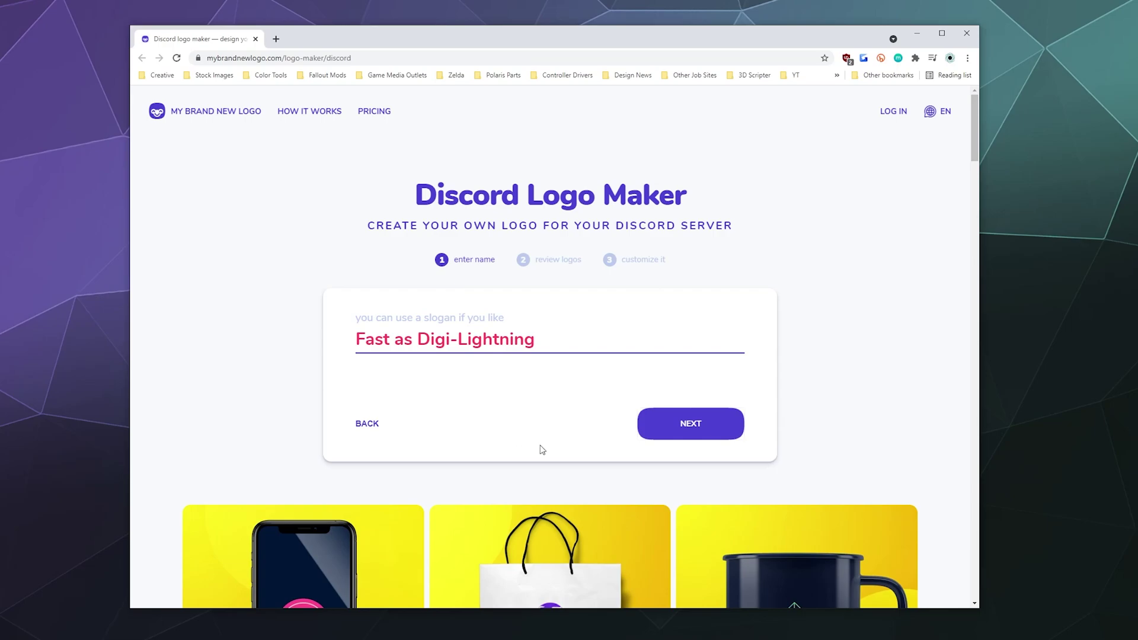
key("Return")
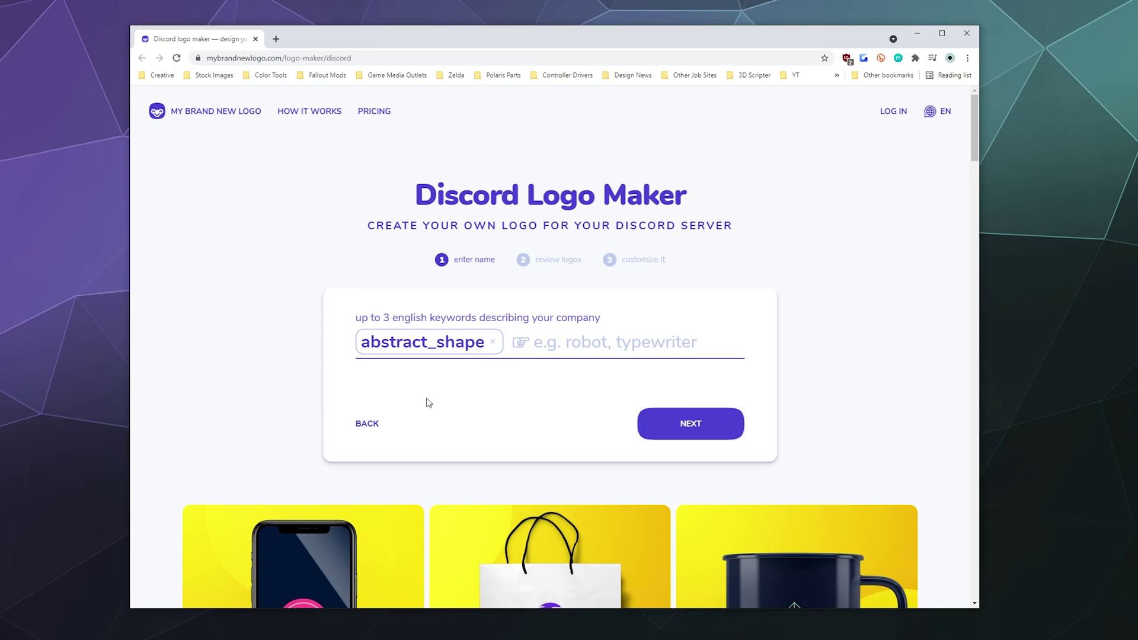
Replace the abstract_shape keyword with Speed, Lightning and Race, then generate the logos
key("BackSpace")
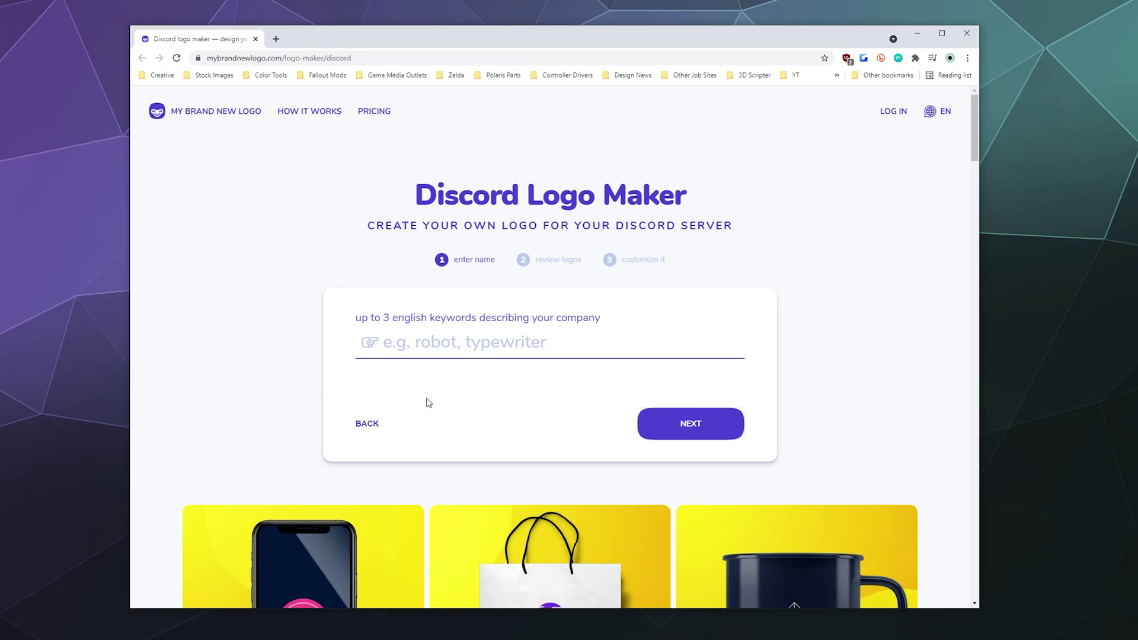
type("Speed")
key("Return")
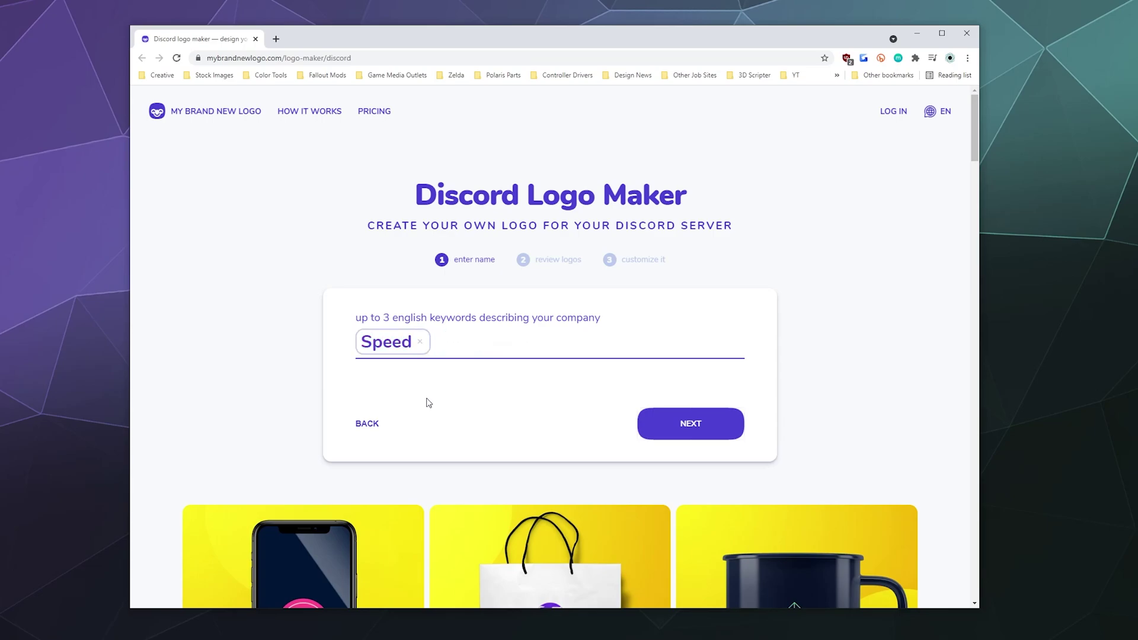
key("BackSpace")
type("Spee")
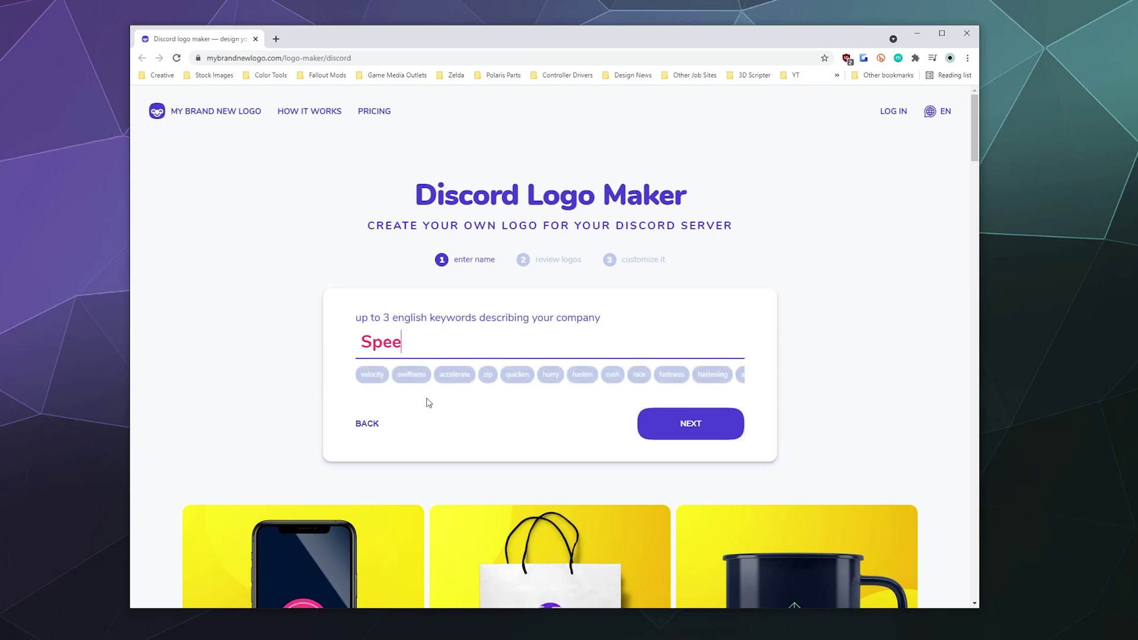
type("d")
key("Return")
type("Lightning")
key("Return")
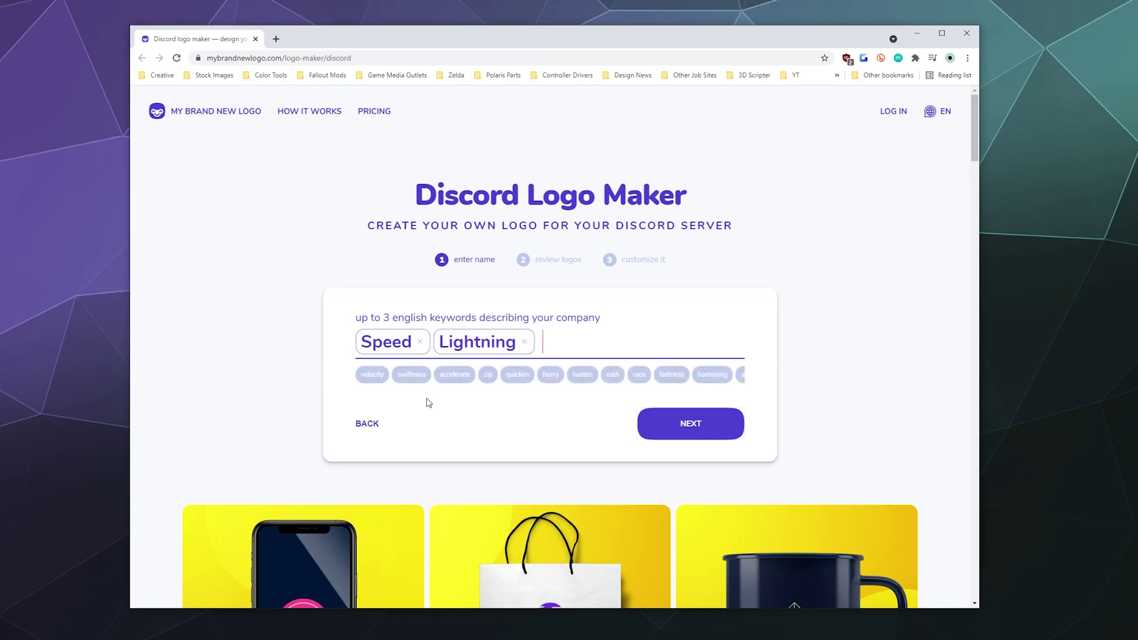
type("Race")
key("Return")
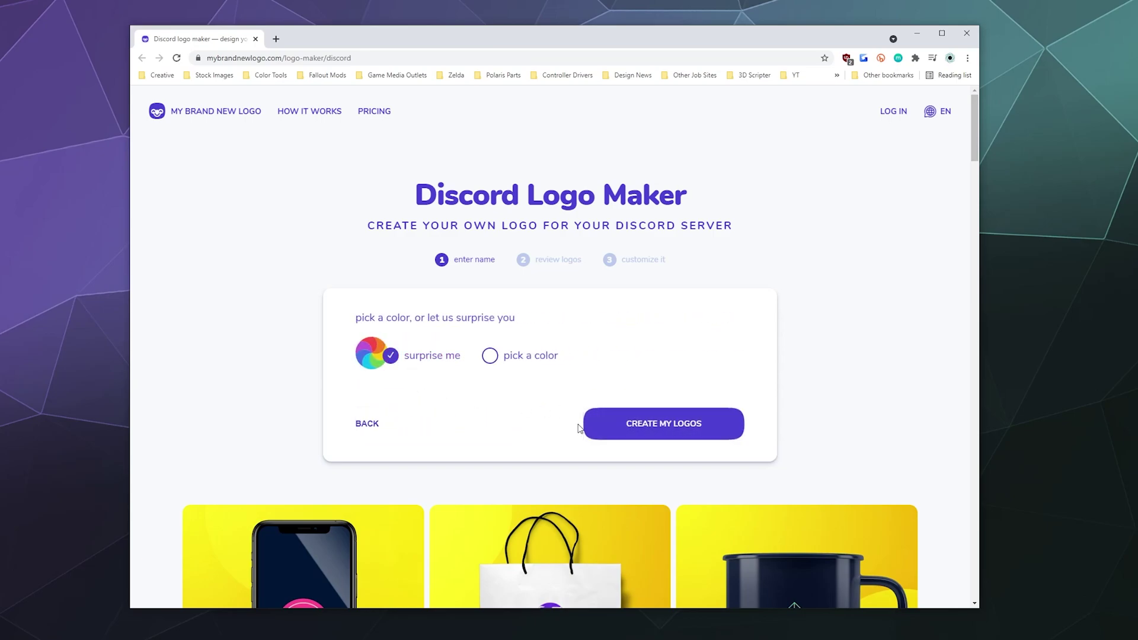
left_click(607, 434)
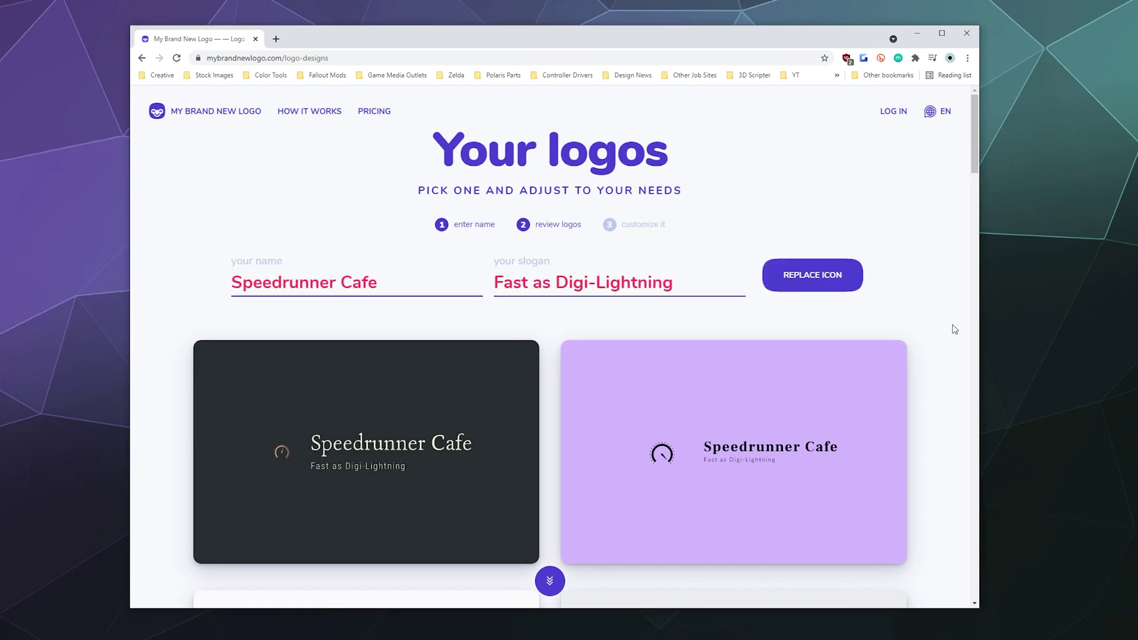
Scroll down through the Speedrunner Cafe logo gallery until the free-account prompt appears
scroll(942, 346, "down", 5)
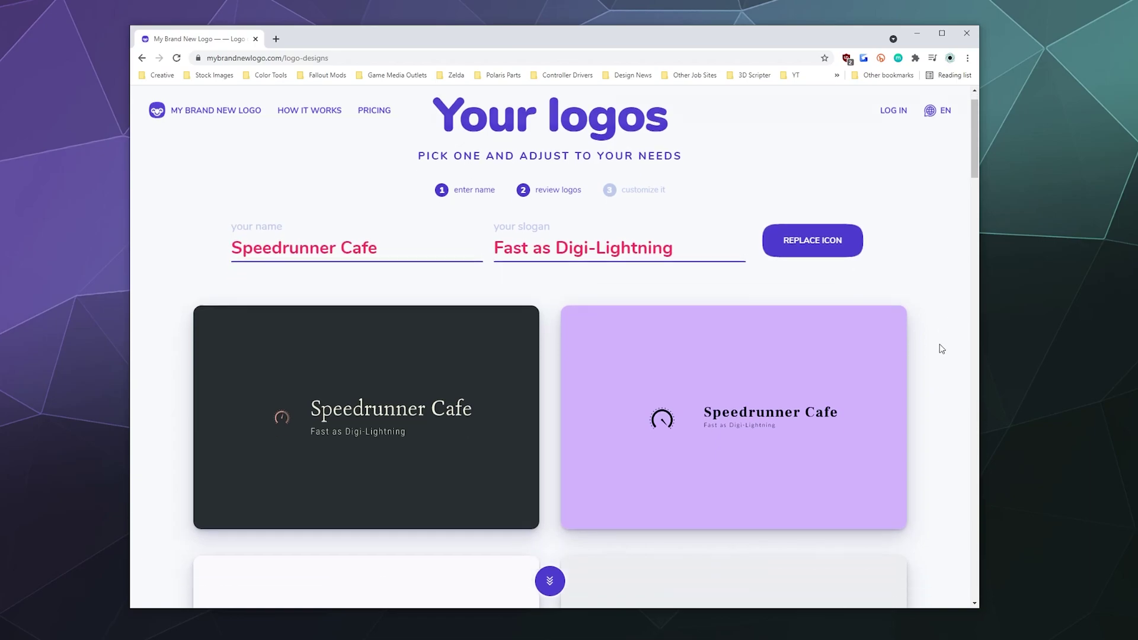
scroll(966, 338, "down", 2)
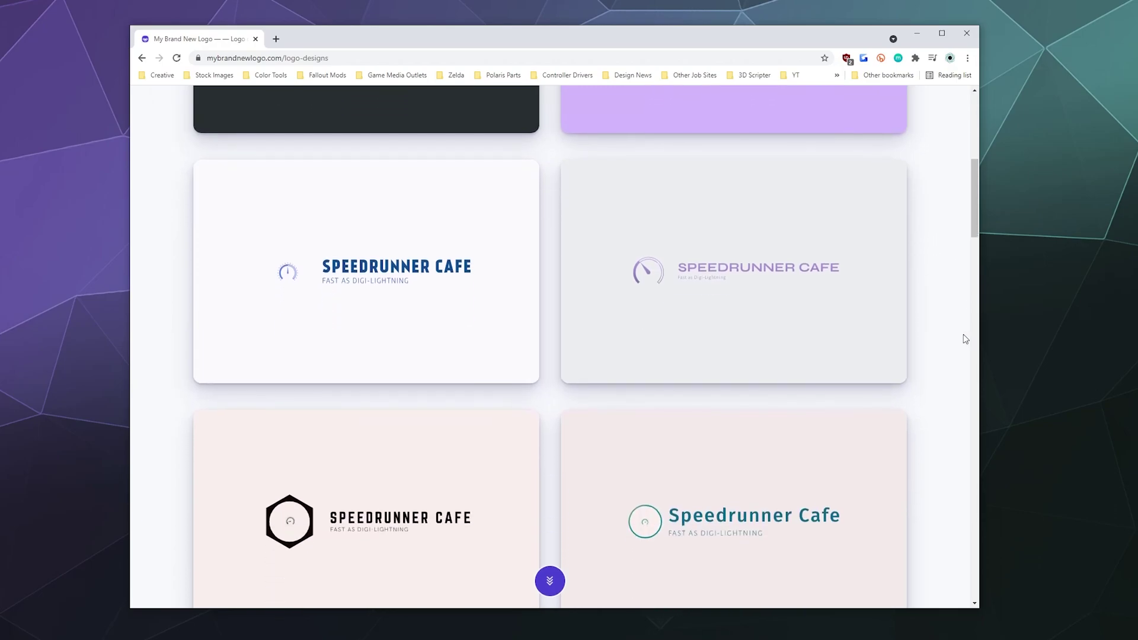
scroll(961, 339, "down", 3)
scroll(962, 338, "down", 4)
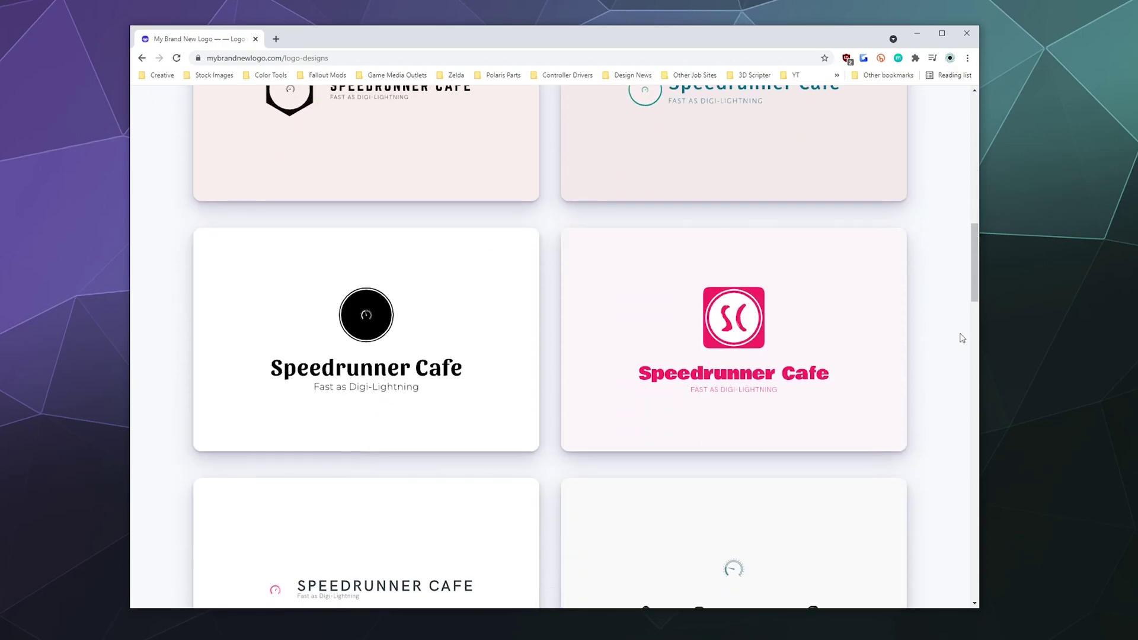
scroll(962, 335, "down", 4)
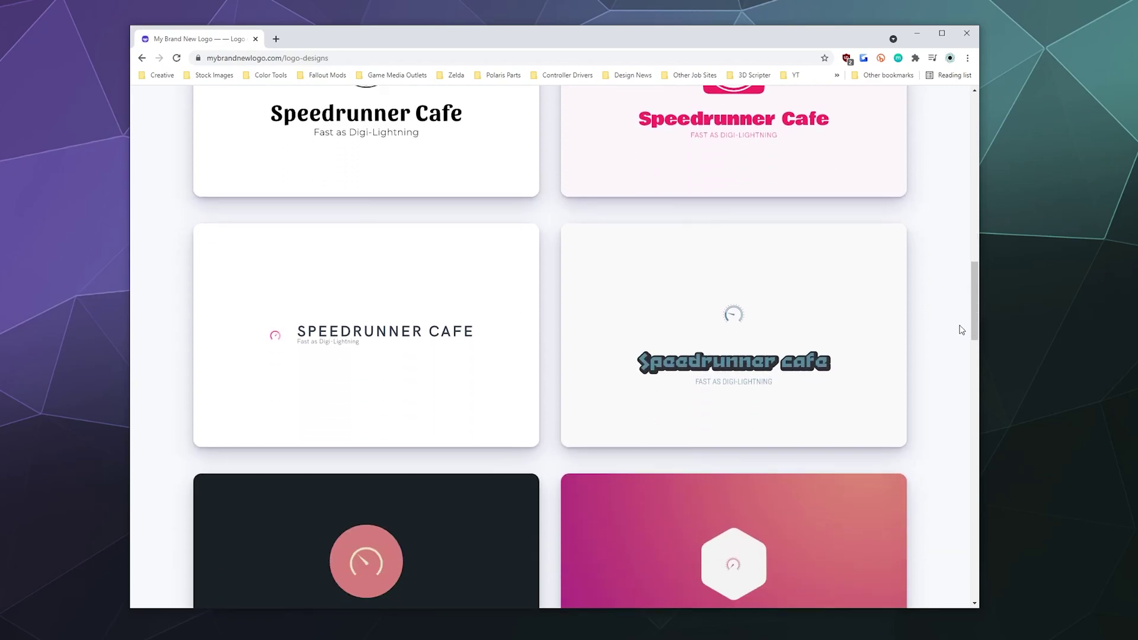
scroll(961, 334, "down", 1)
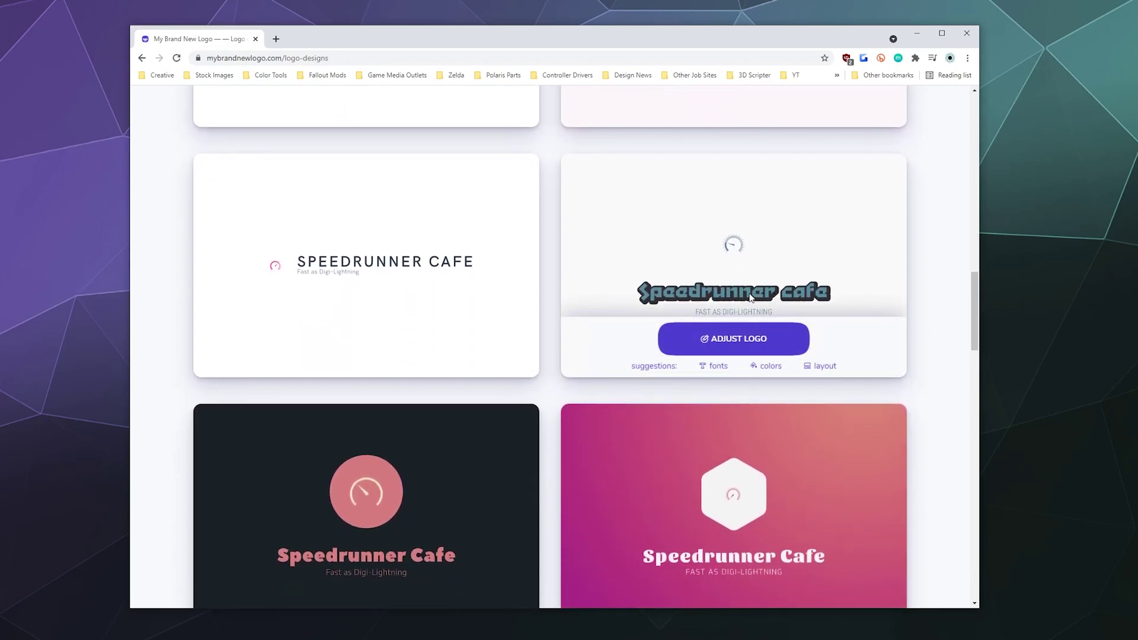
scroll(960, 335, "down", 3)
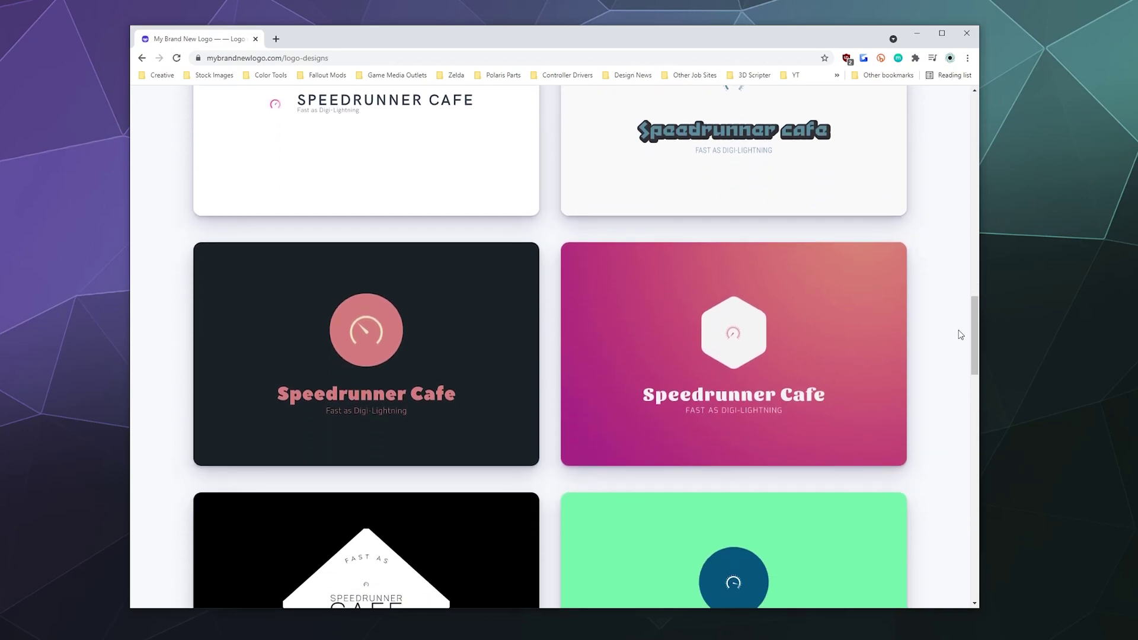
scroll(961, 336, "down", 3)
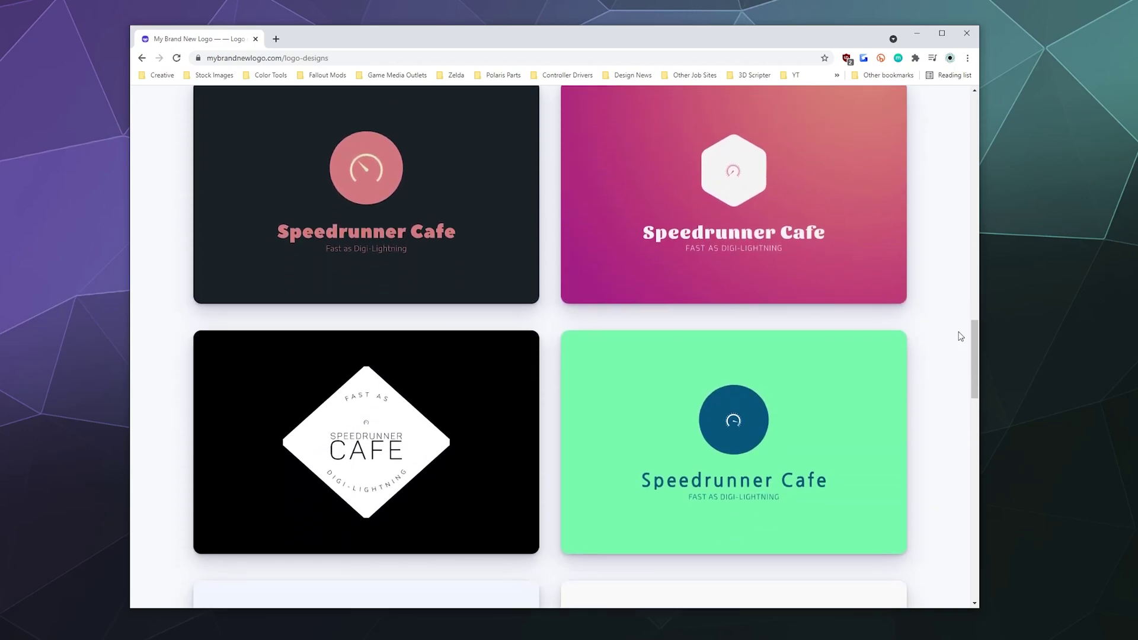
scroll(961, 336, "down", 5)
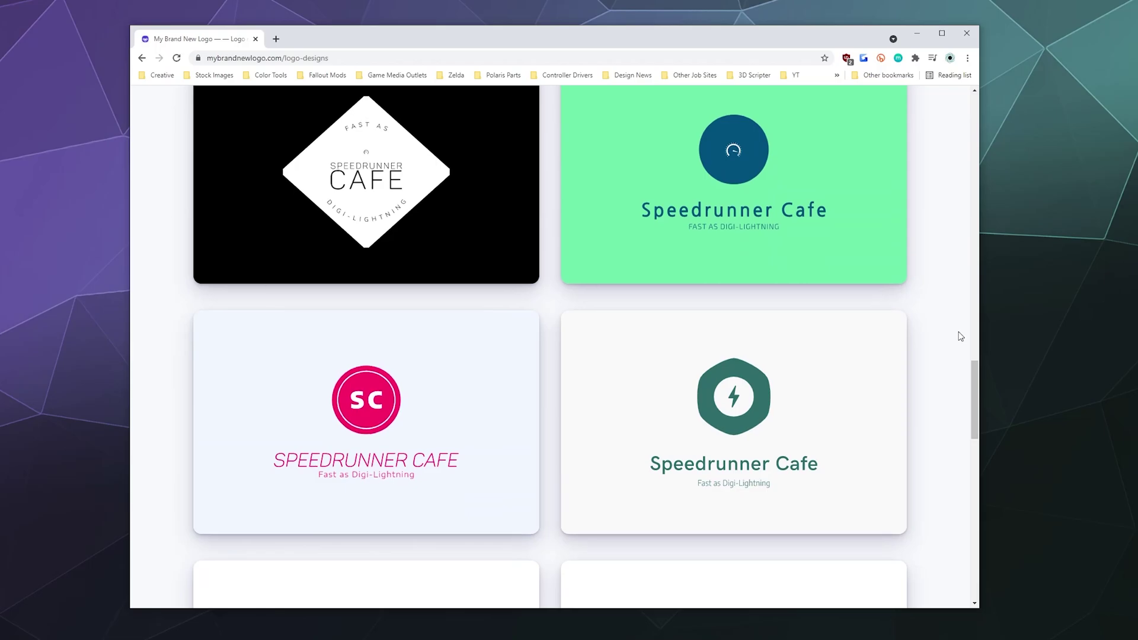
scroll(961, 336, "down", 4)
scroll(960, 336, "down", 2)
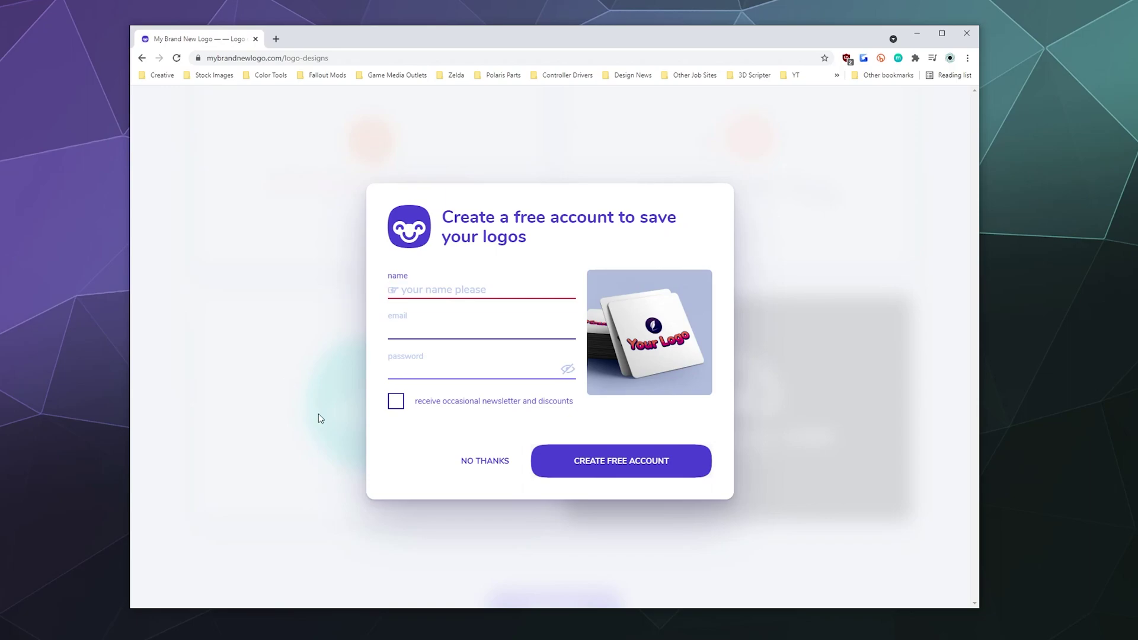
left_click(483, 461)
scroll(186, 355, "down", 5)
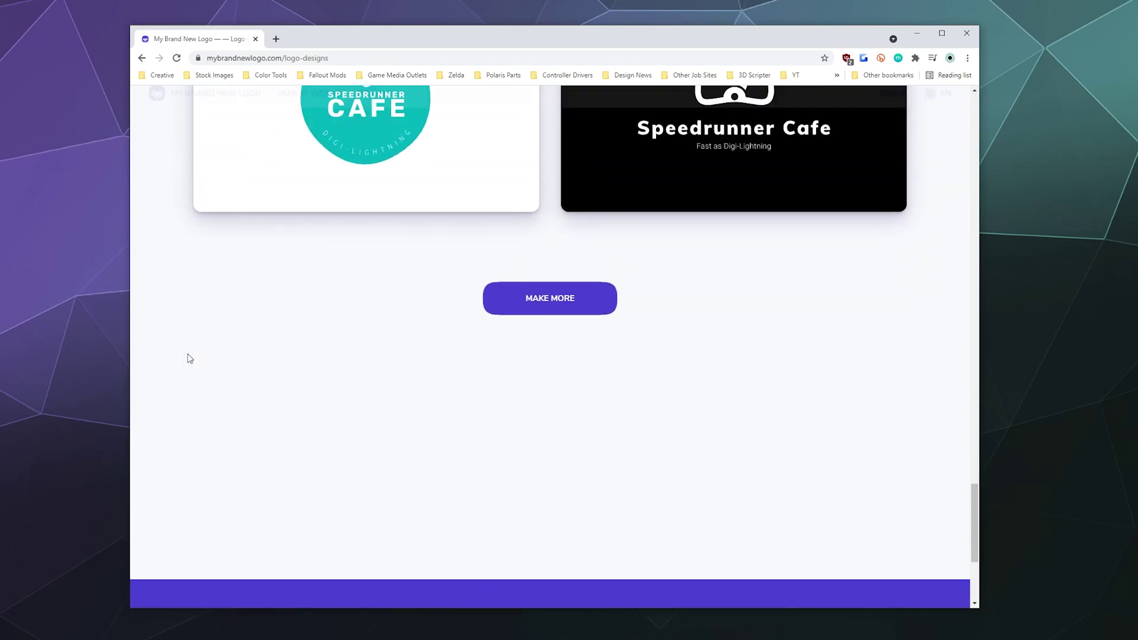
scroll(189, 358, "up", 7)
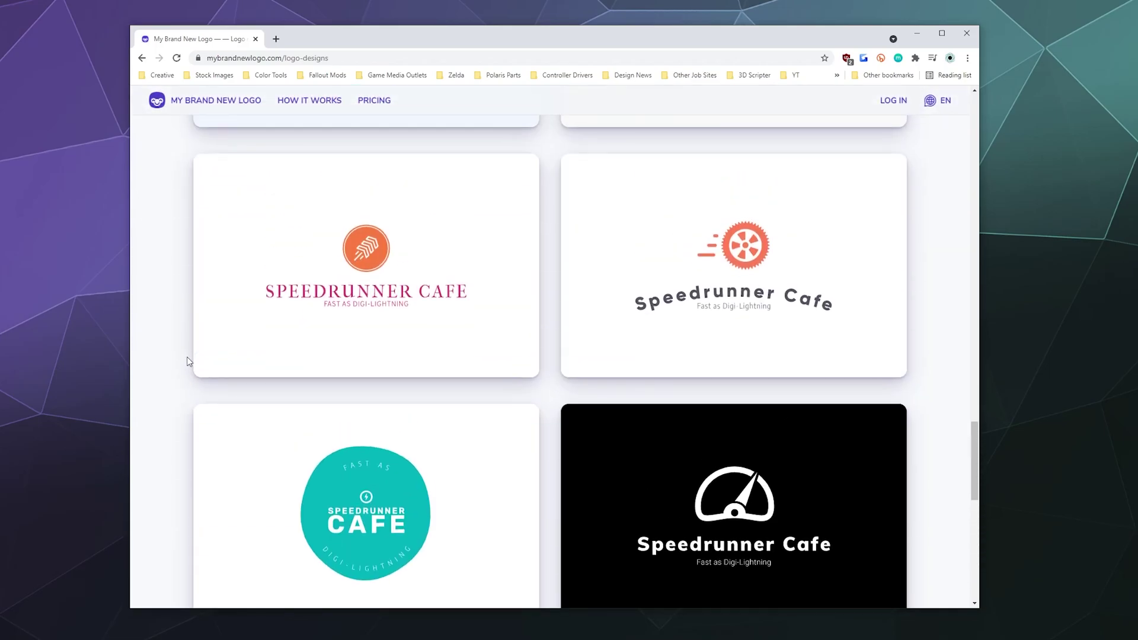
scroll(365, 410, "up", 3)
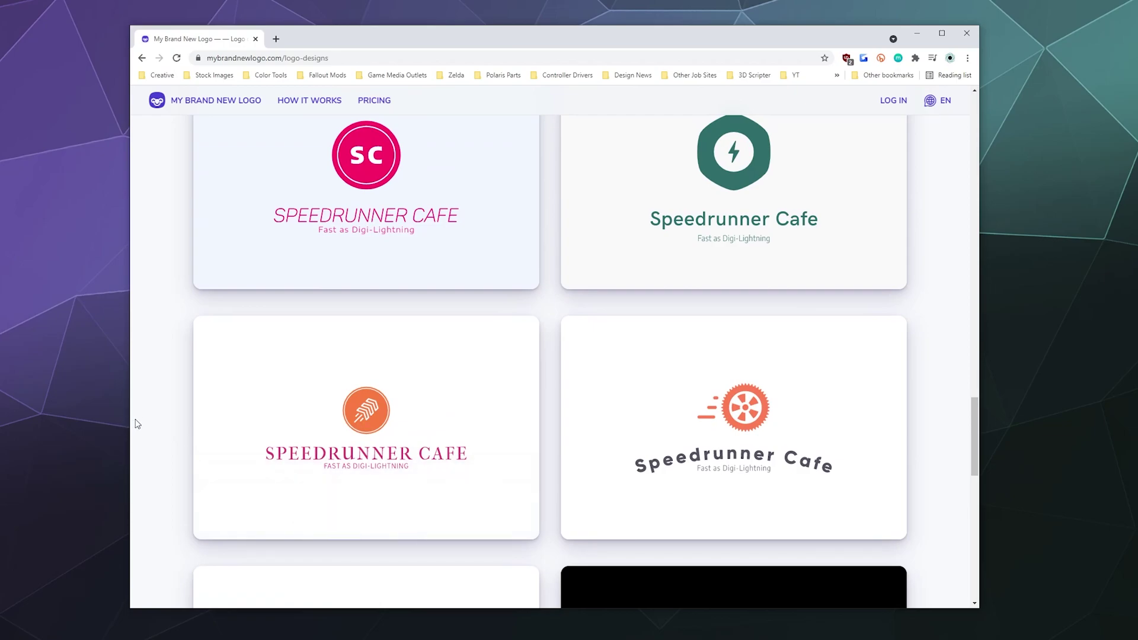
scroll(266, 409, "down", 1)
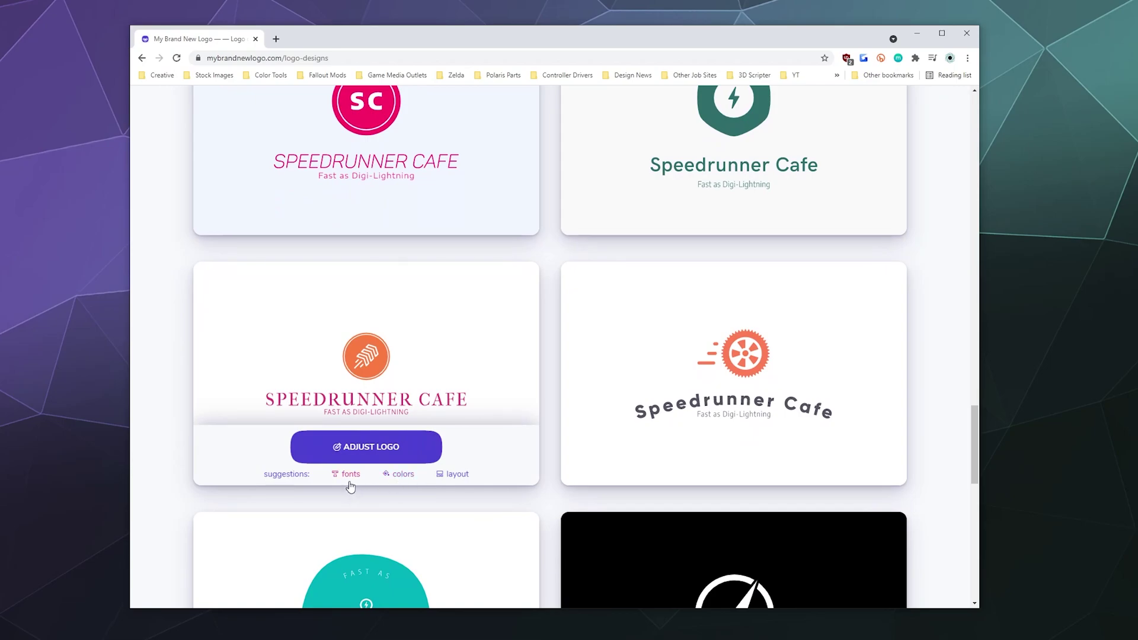
mouse_move(733, 426)
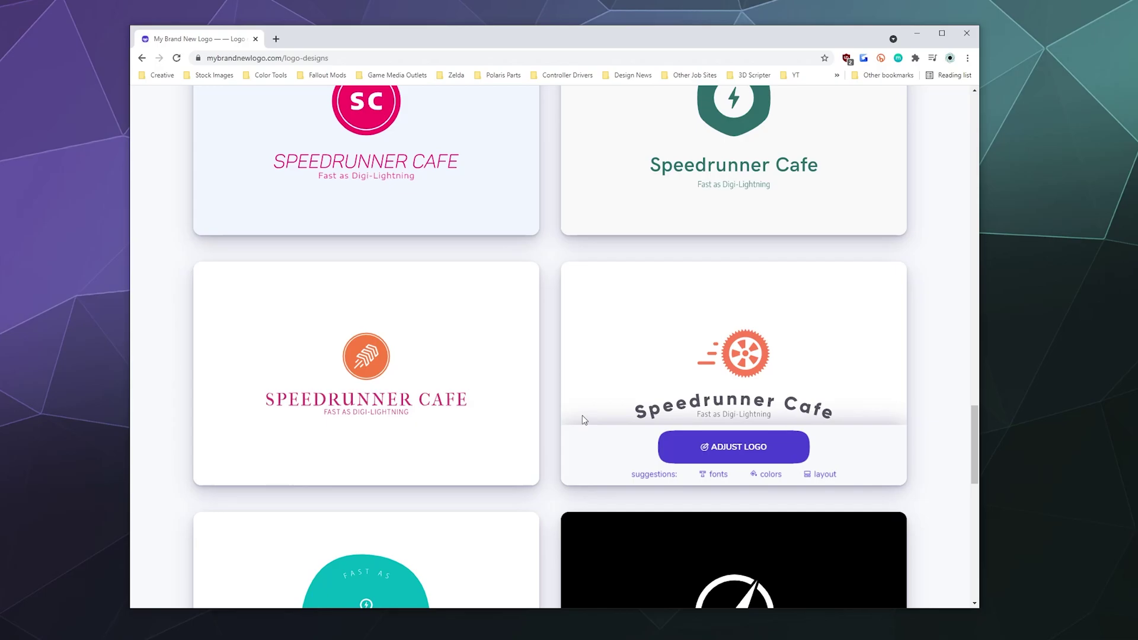
scroll(583, 420, "down", 4)
scroll(571, 422, "down", 2)
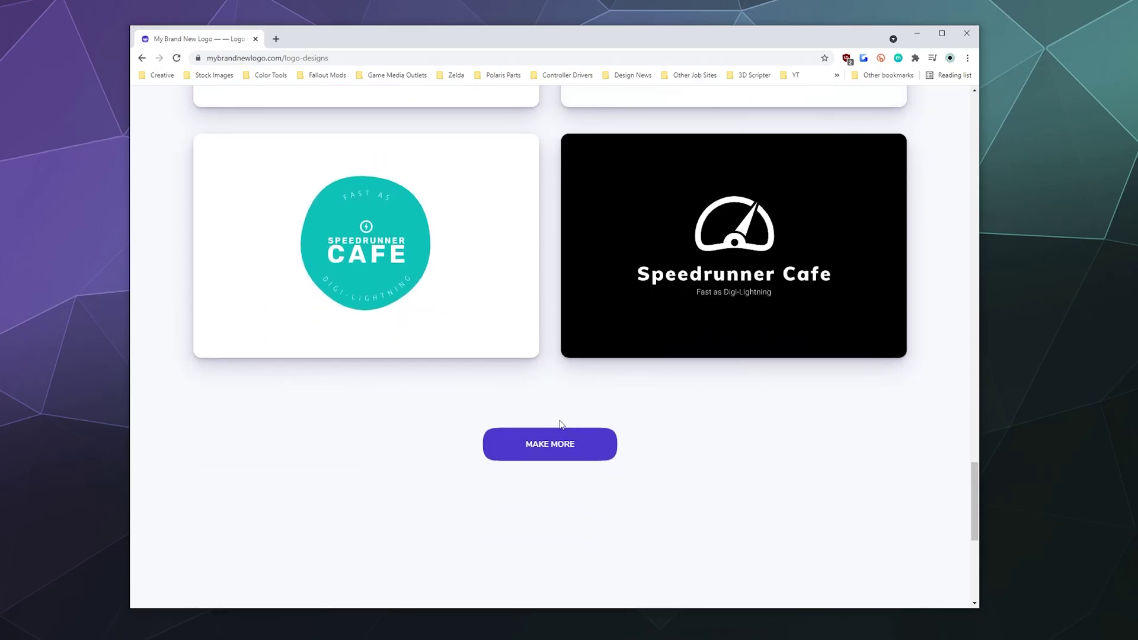
scroll(560, 424, "up", 5)
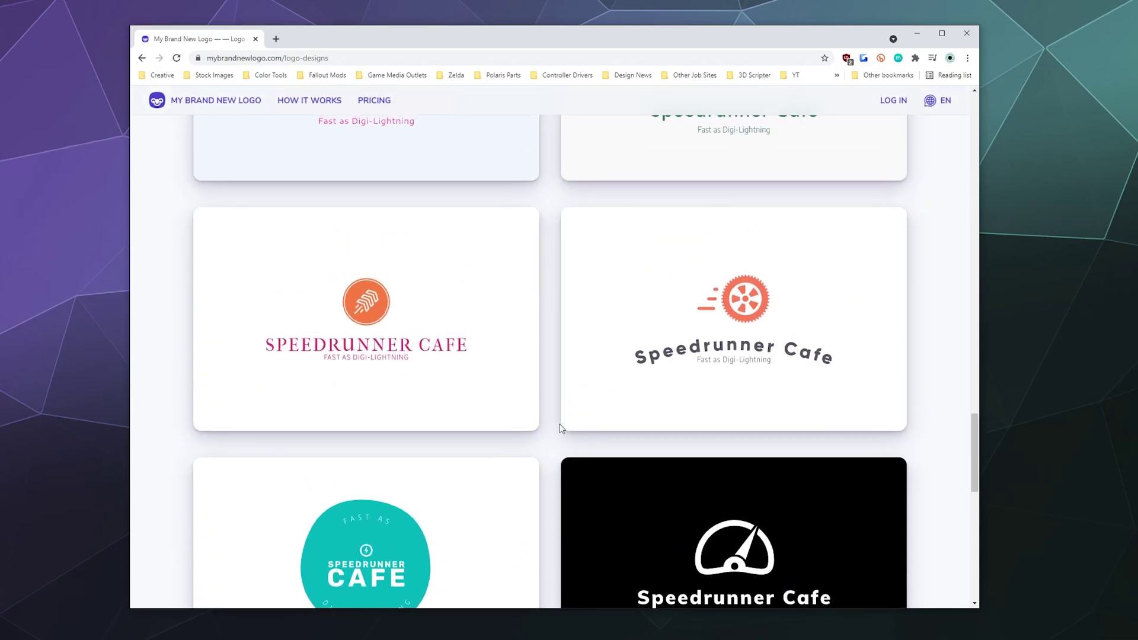
scroll(561, 427, "up", 5)
scroll(561, 431, "down", 6)
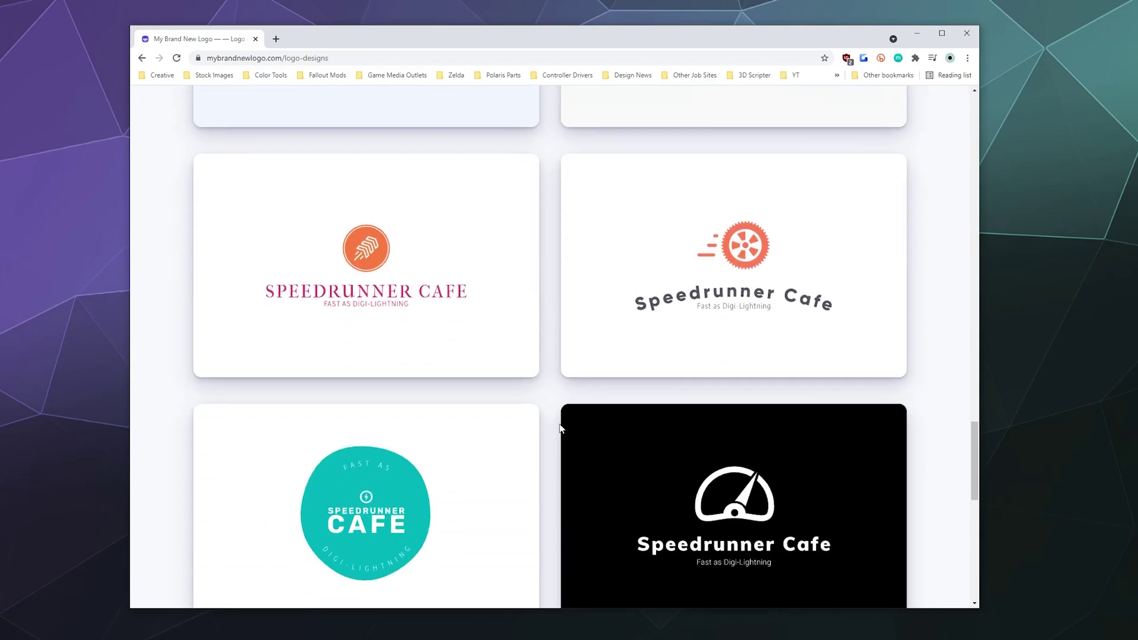
scroll(561, 428, "up", 5)
scroll(383, 411, "down", 3)
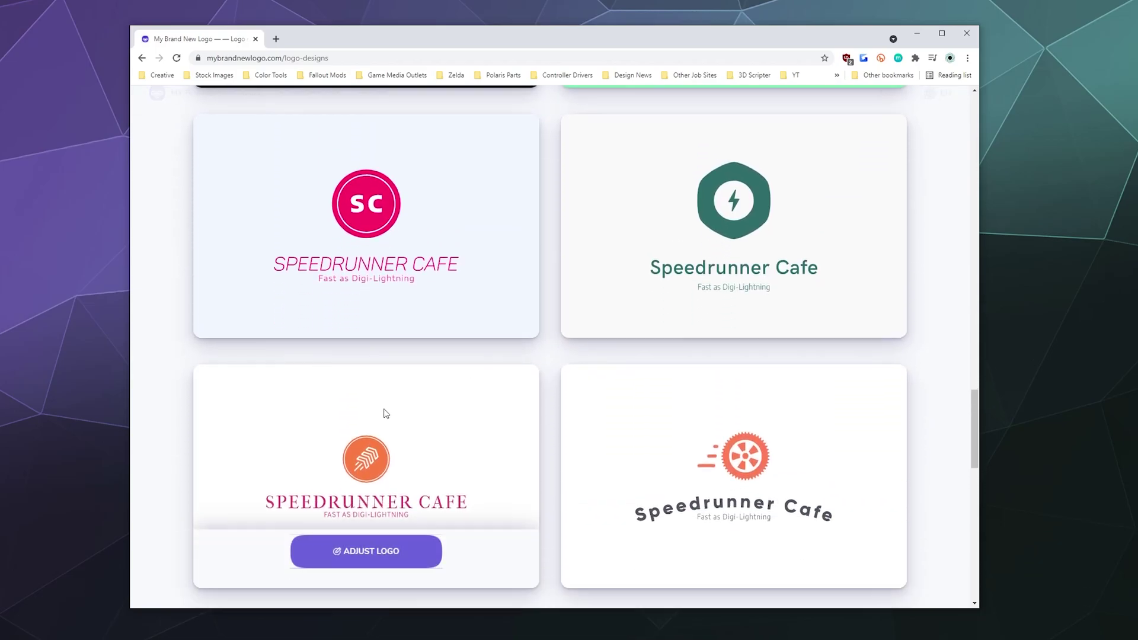
Open the orange serif design in the editor and show the cafe name's font settings
left_click(361, 511)
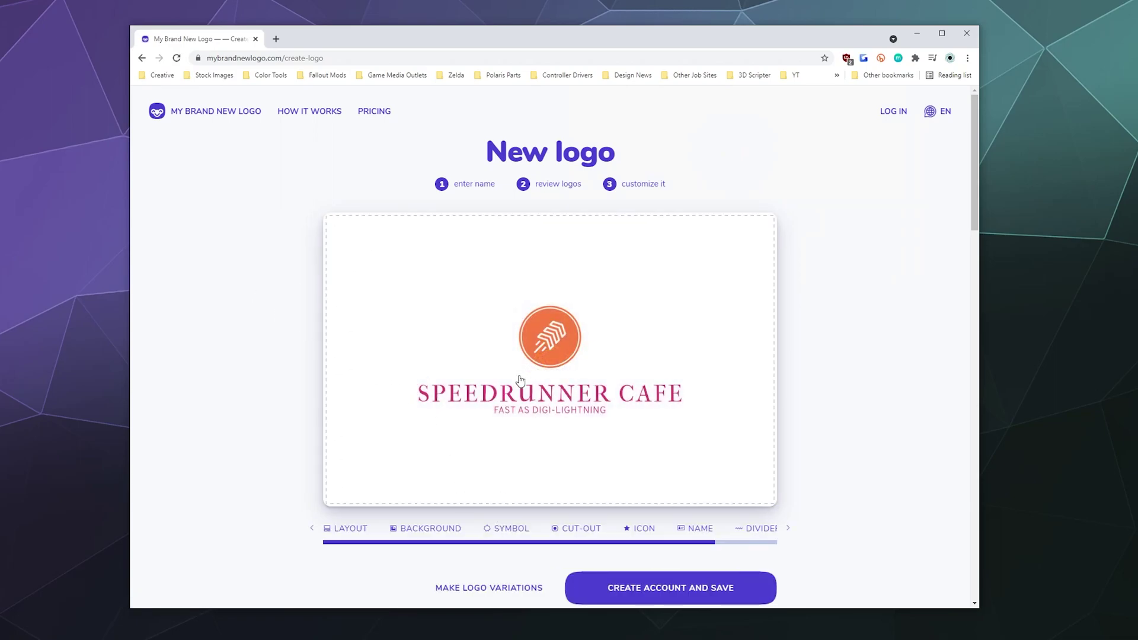
left_click(569, 402)
scroll(277, 477, "down", 3)
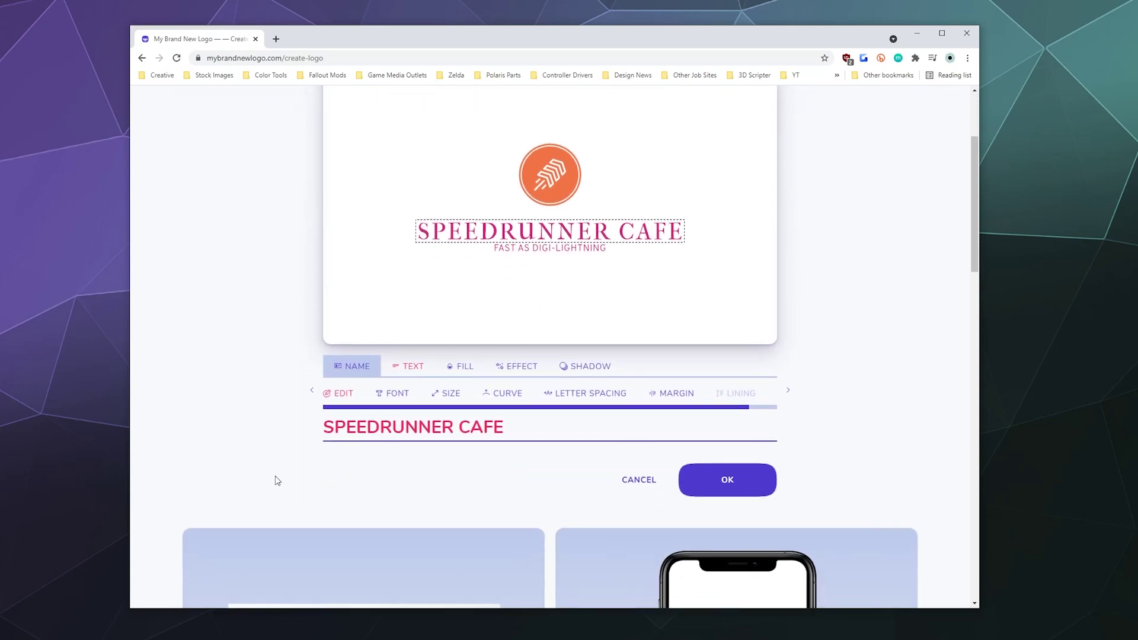
left_click(394, 394)
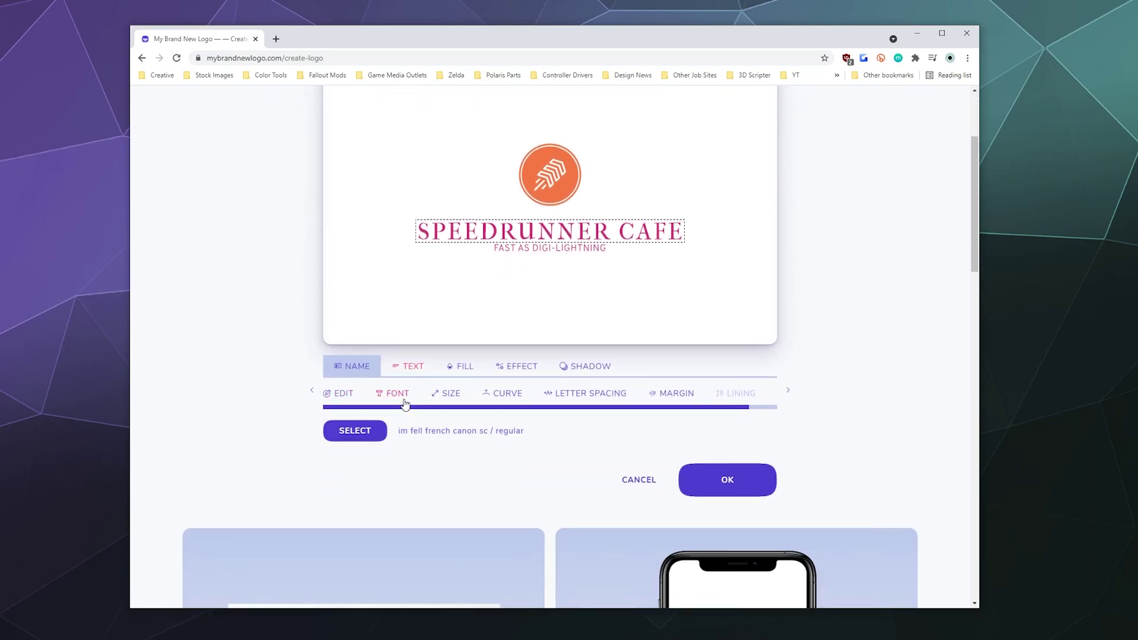
Browse the serif fonts and apply Source Serif Pro to the cafe name
left_click(375, 437)
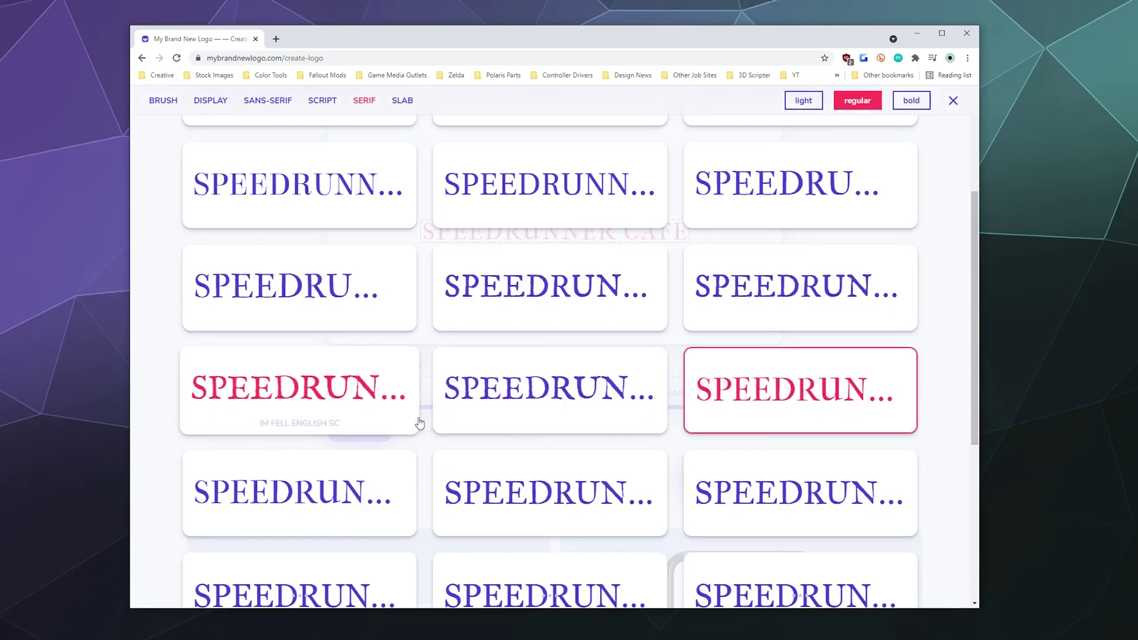
scroll(419, 421, "down", 4)
scroll(420, 422, "up", 7)
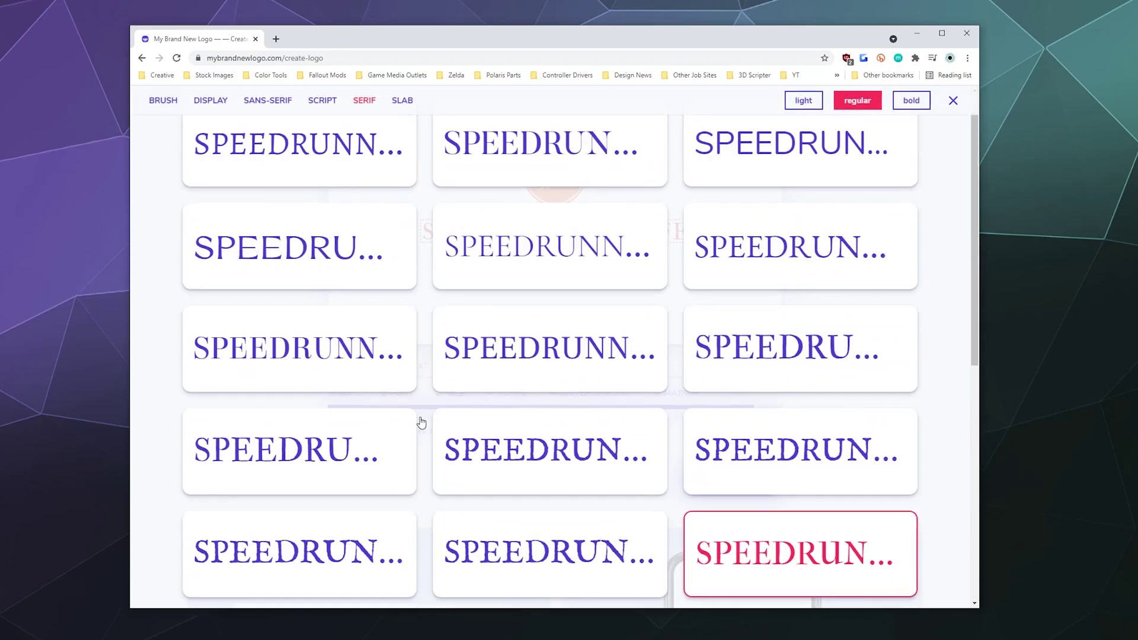
scroll(427, 419, "down", 7)
scroll(427, 420, "down", 2)
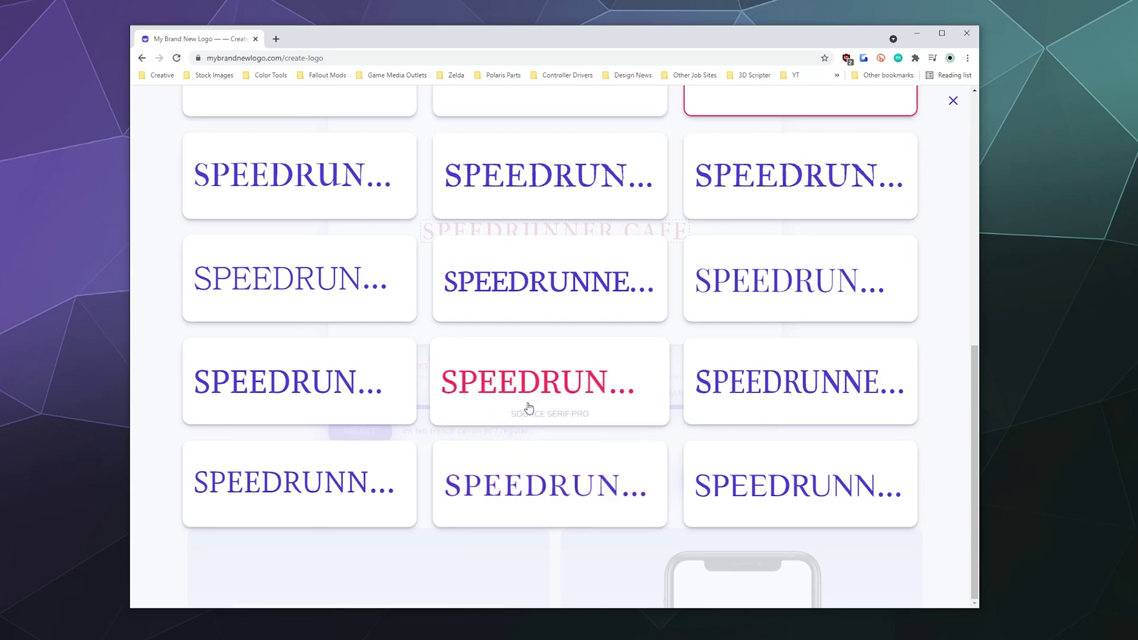
scroll(528, 406, "up", 2)
scroll(529, 413, "down", 1)
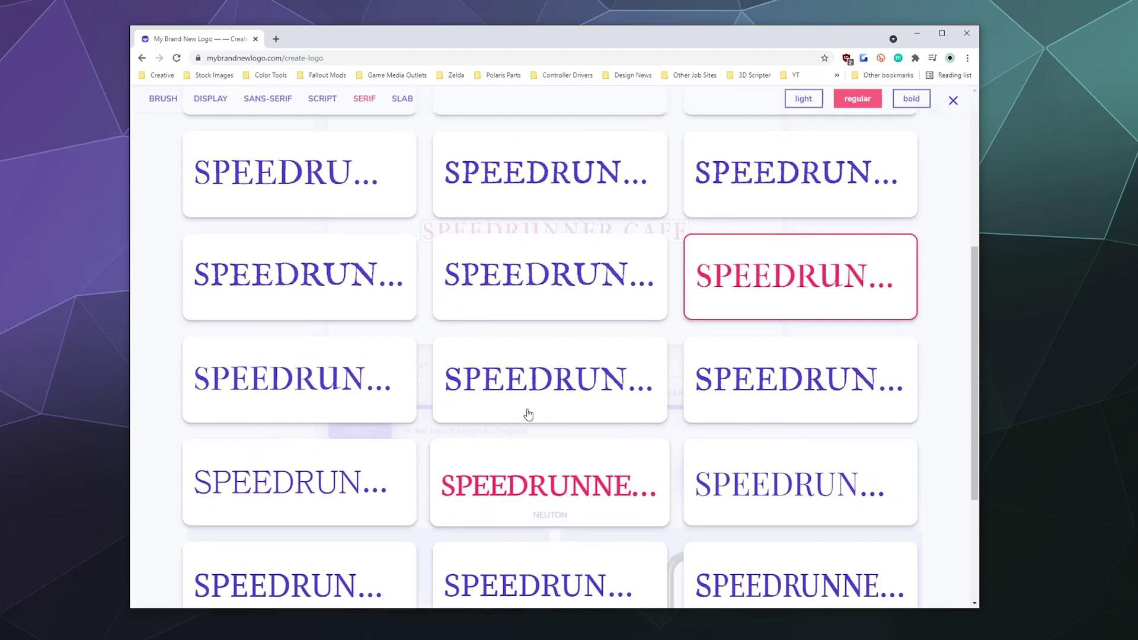
left_click(529, 450)
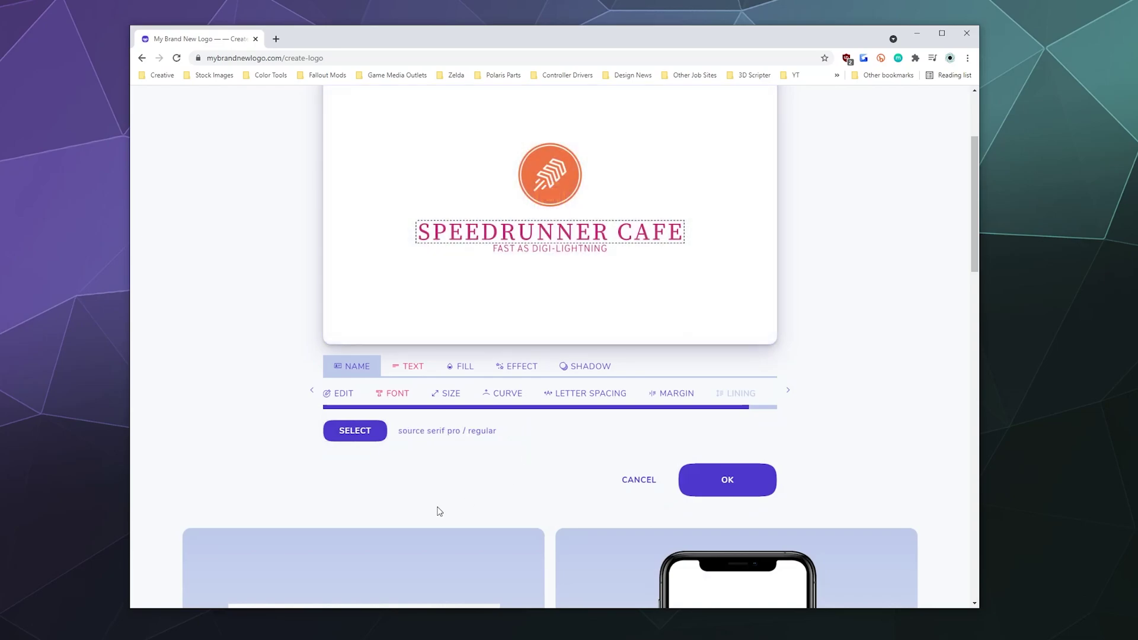
Select the logo icon and search the icon library for 'Lightning'
scroll(227, 345, "up", 2)
scroll(227, 346, "up", 1)
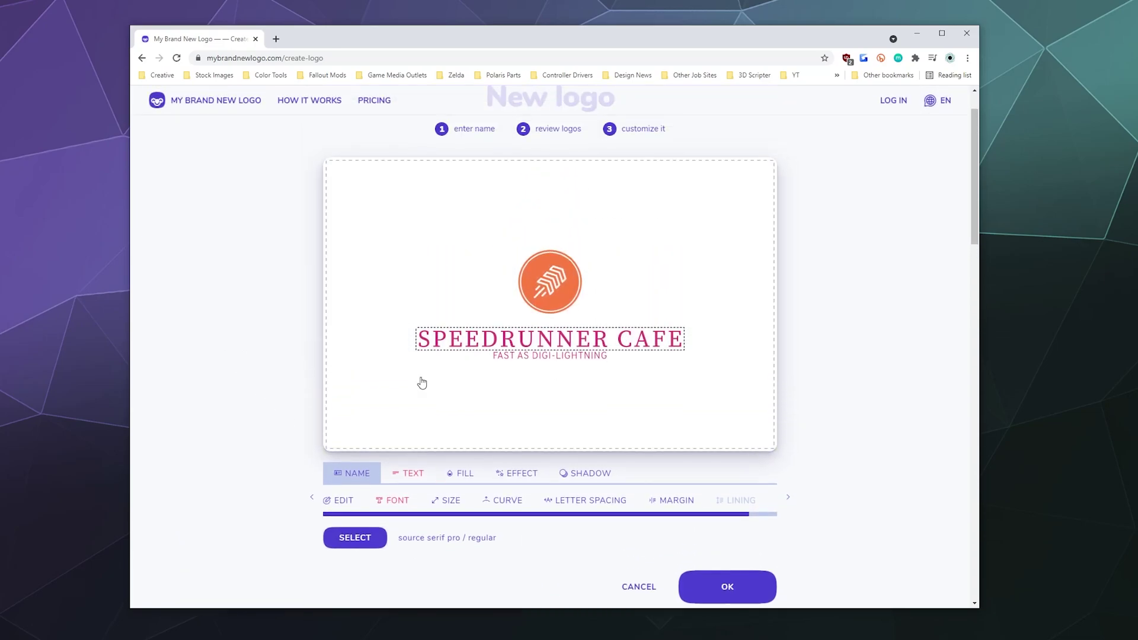
left_click(539, 279)
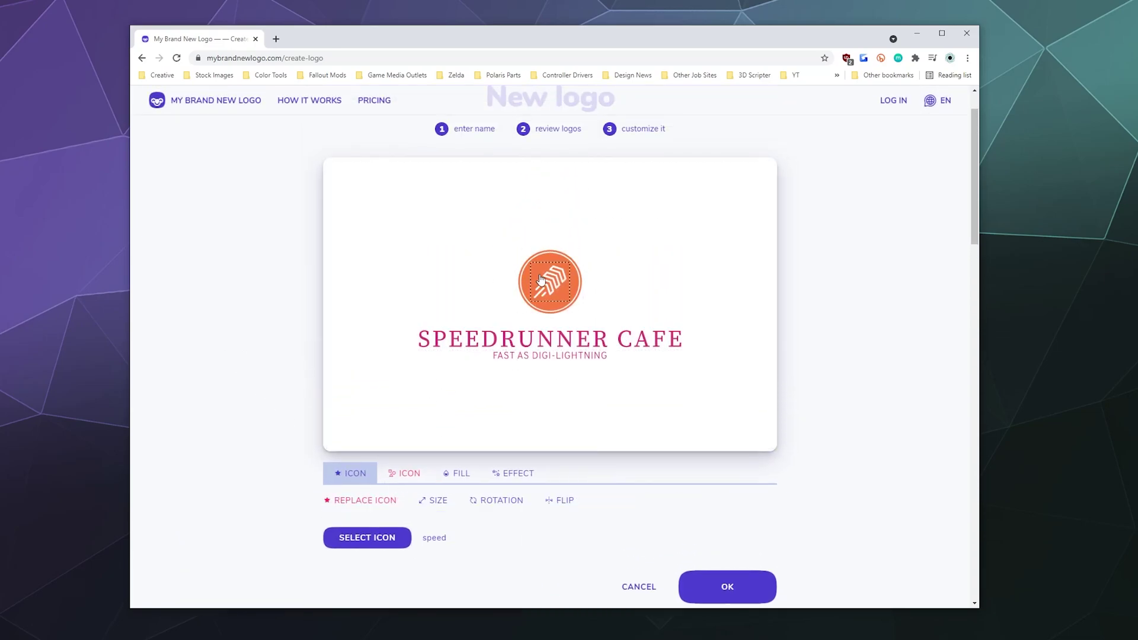
left_click(541, 308)
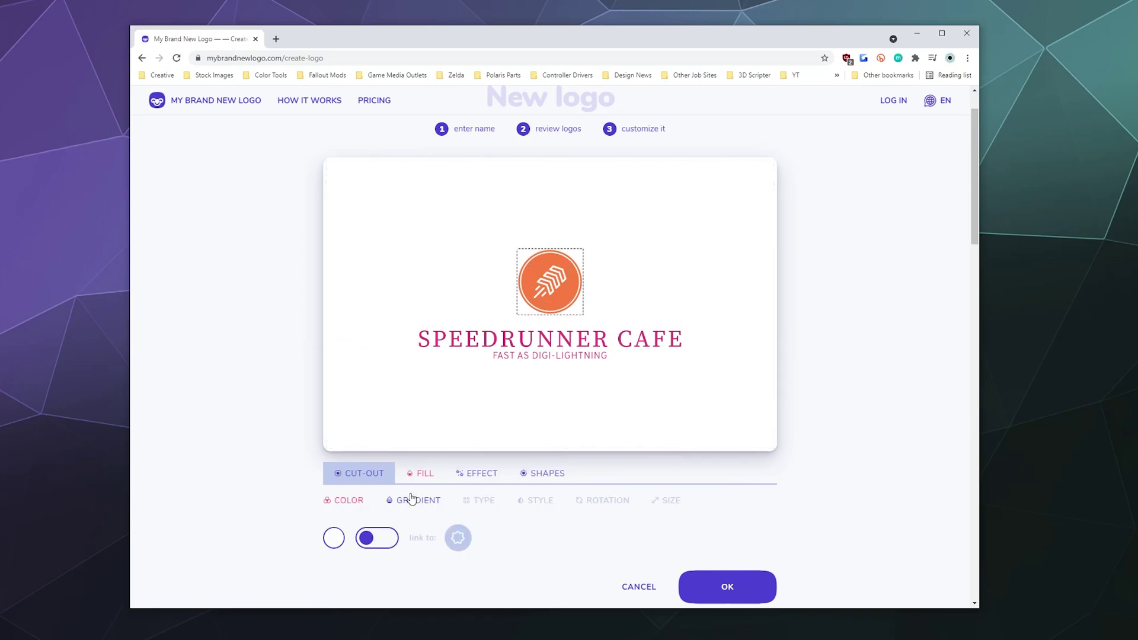
scroll(430, 545, "down", 2)
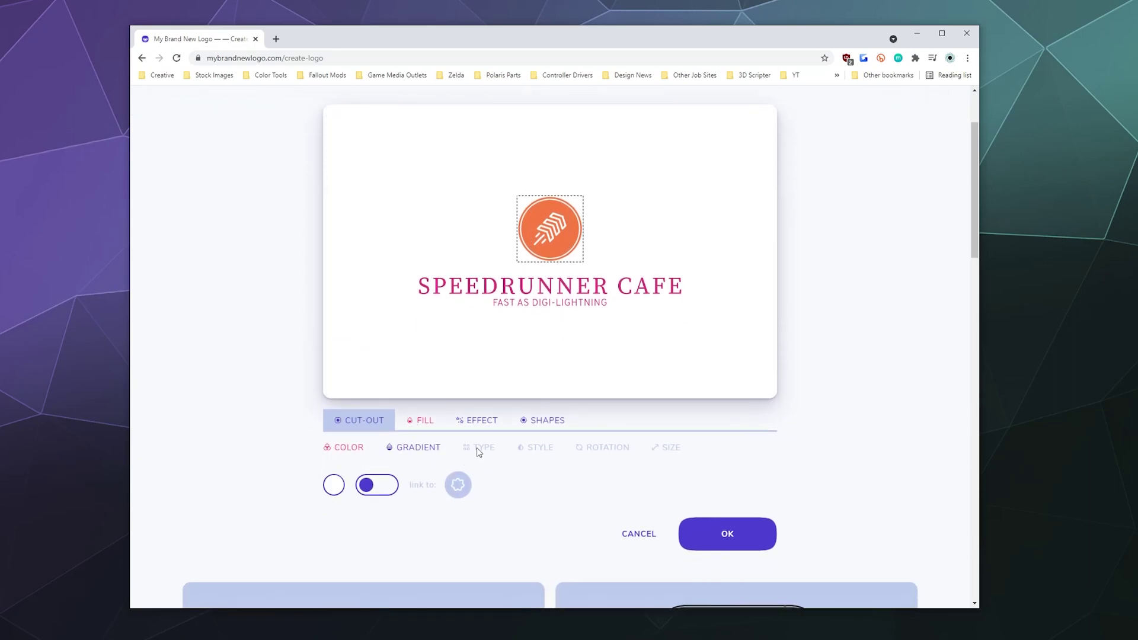
key("Tab")
left_click(557, 246)
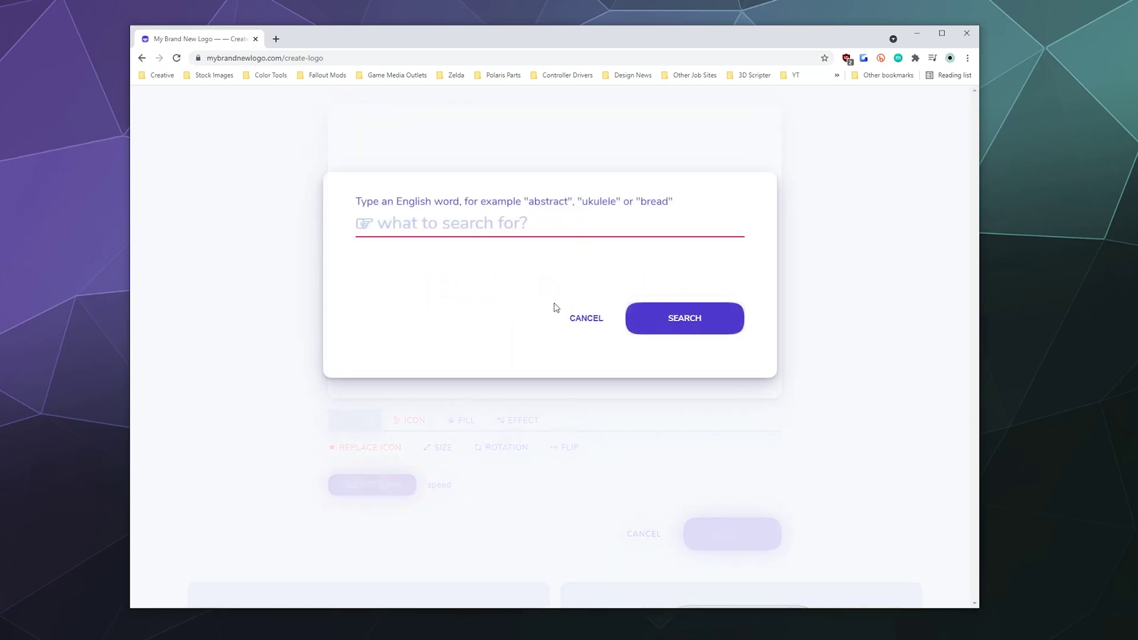
type("Lig")
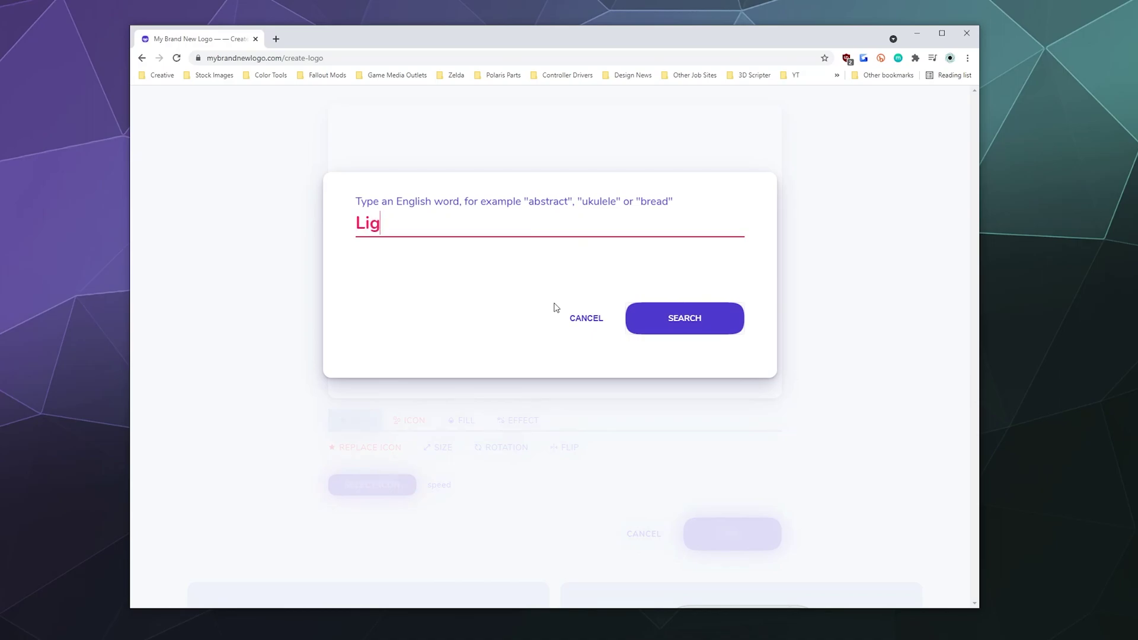
type("htning\\")
key("Return")
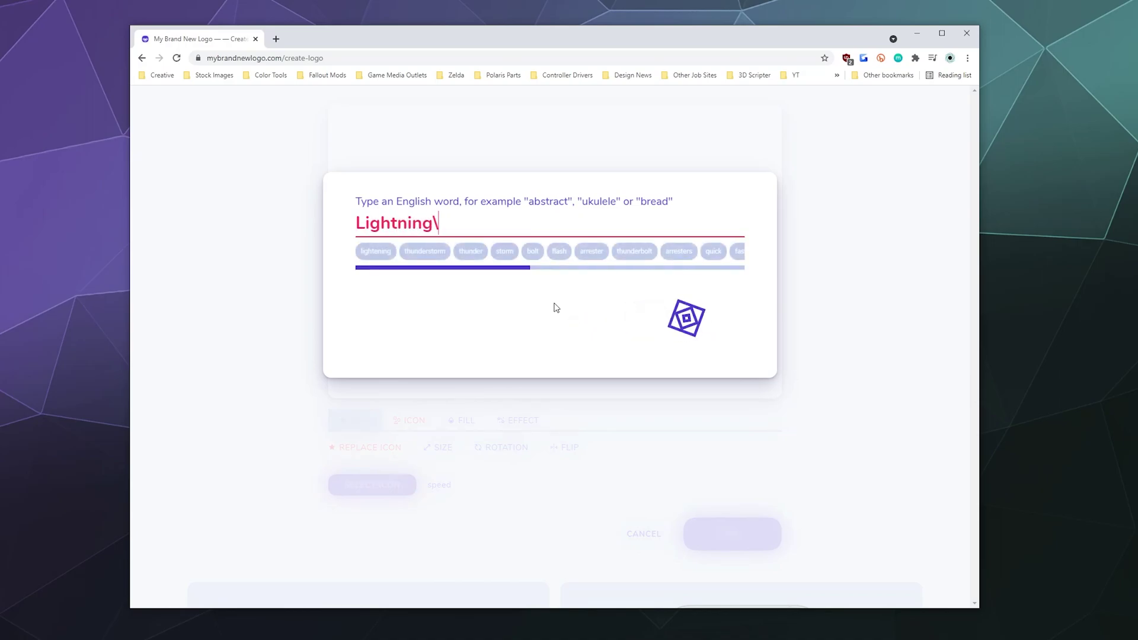
key("BackSpace")
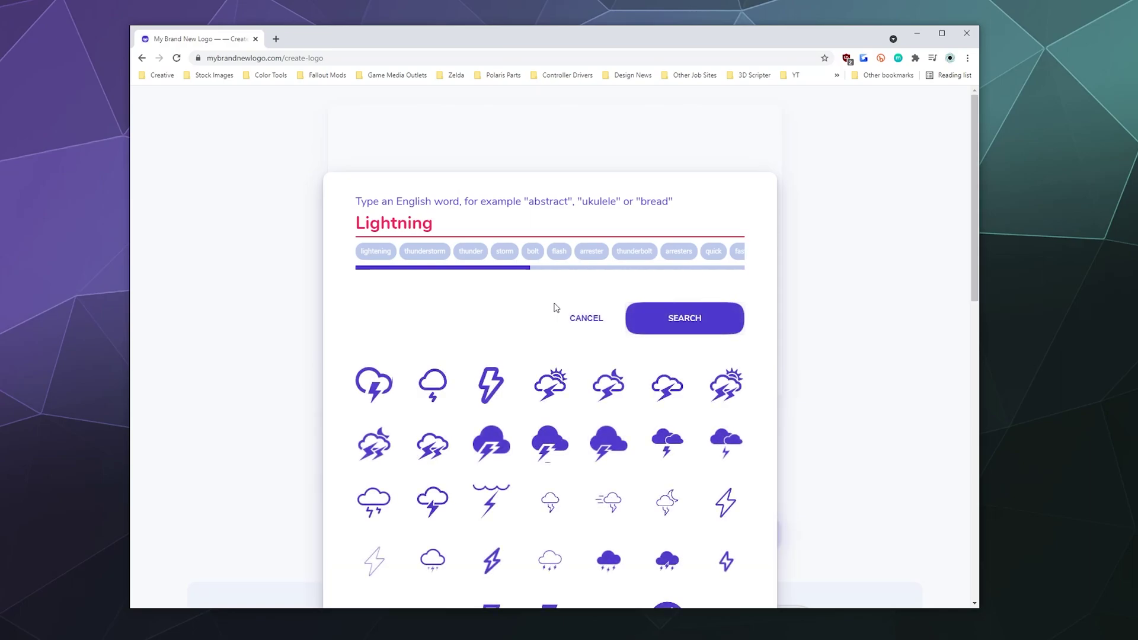
Load more lightning icons and apply the chosen bolt inside the orange circle
scroll(528, 419, "down", 2)
scroll(508, 450, "down", 4)
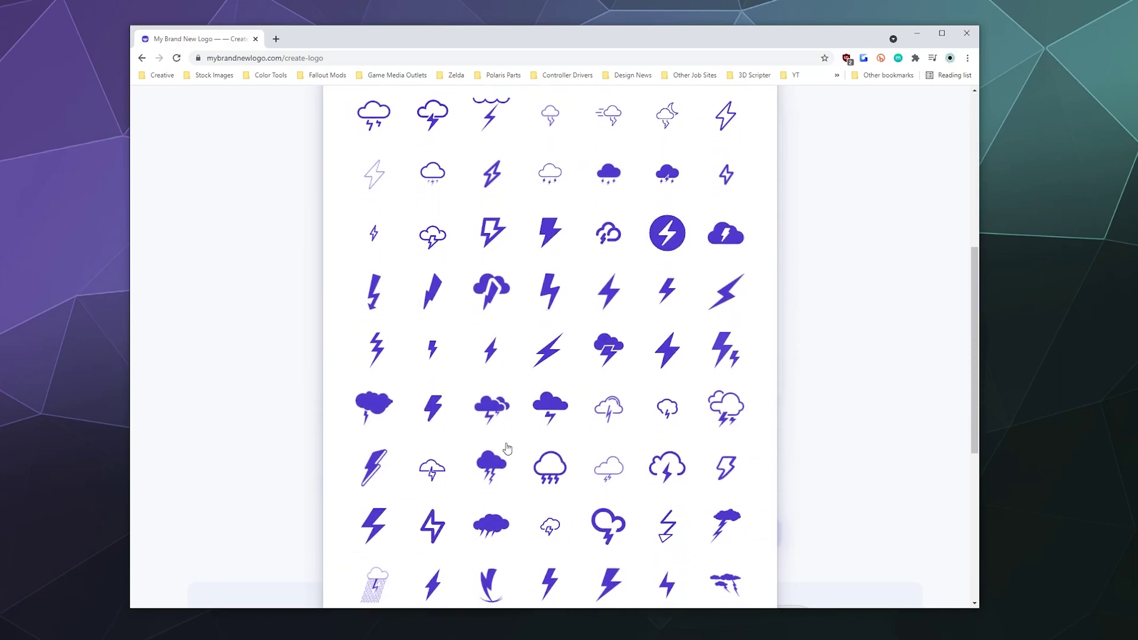
scroll(507, 449, "down", 4)
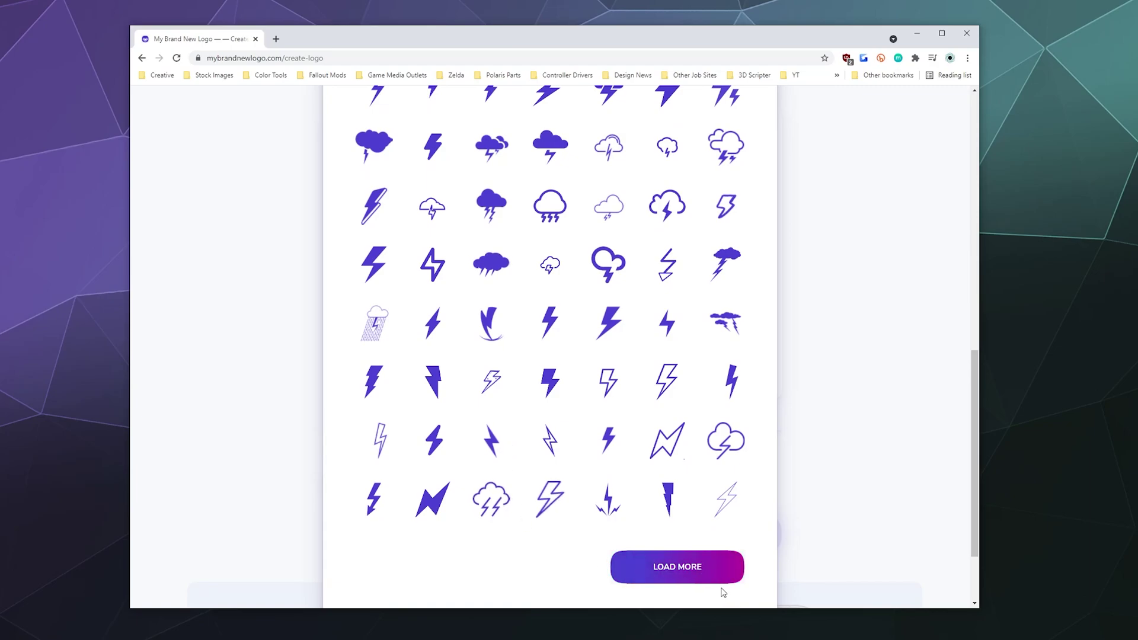
left_click(706, 568)
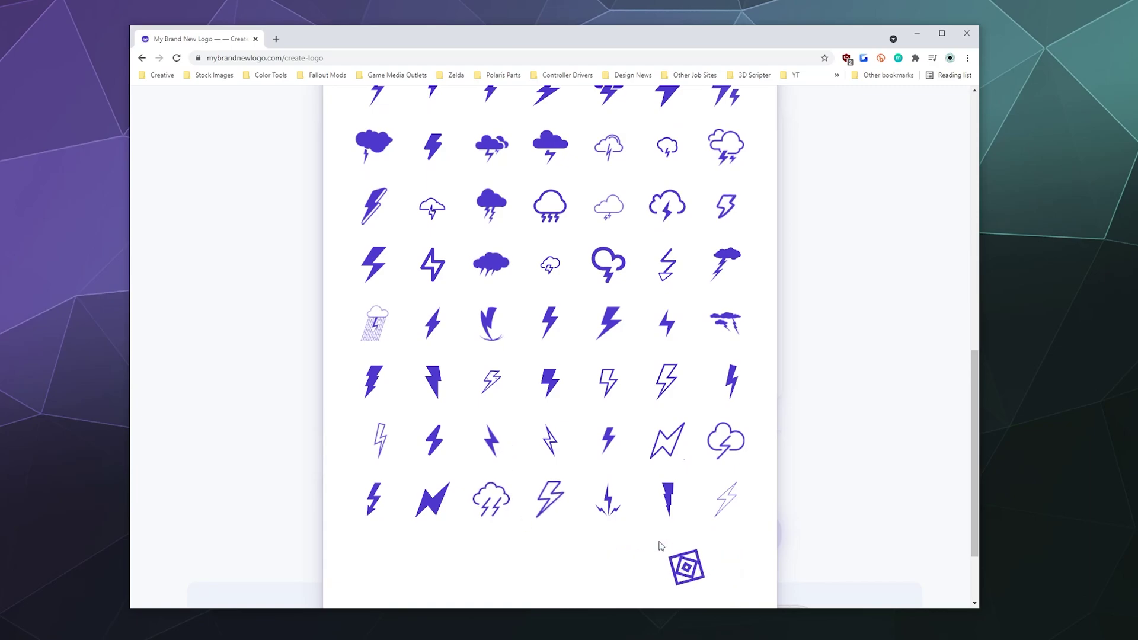
scroll(591, 361, "down", 5)
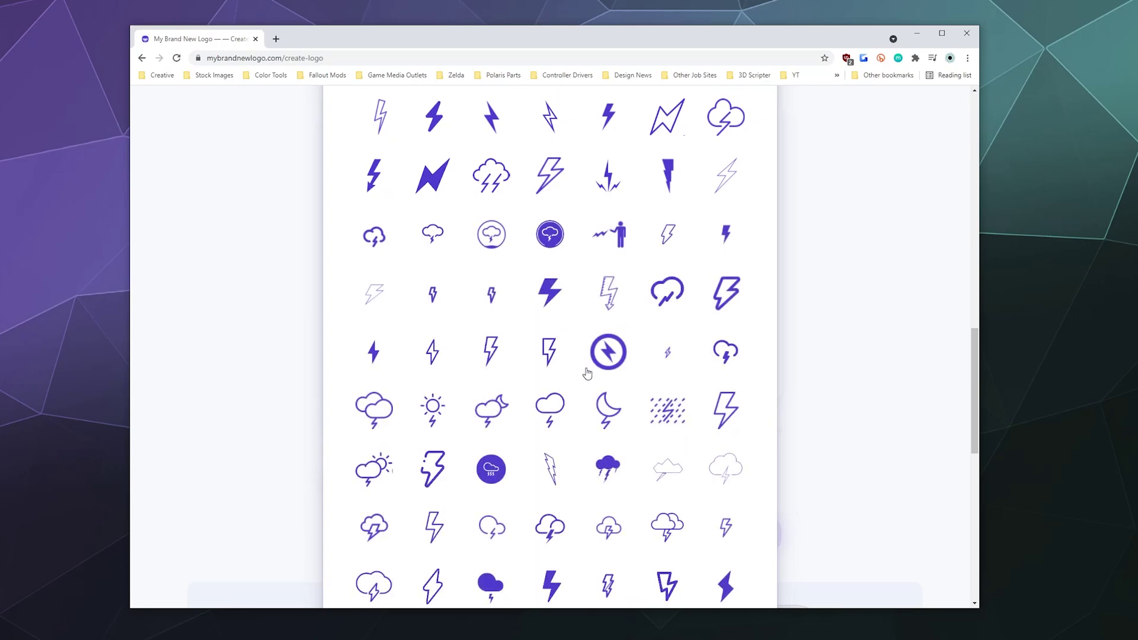
scroll(585, 373, "down", 3)
left_click(307, 503)
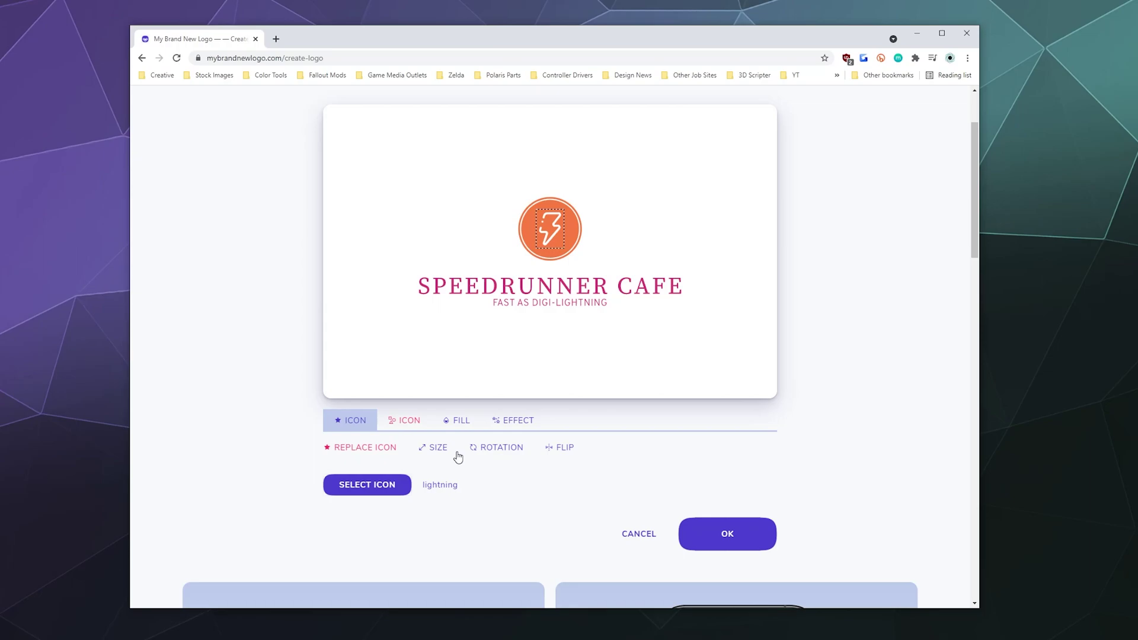
Enlarge the lightning bolt to size about 93, then check its rotation and fill options
left_click(439, 447)
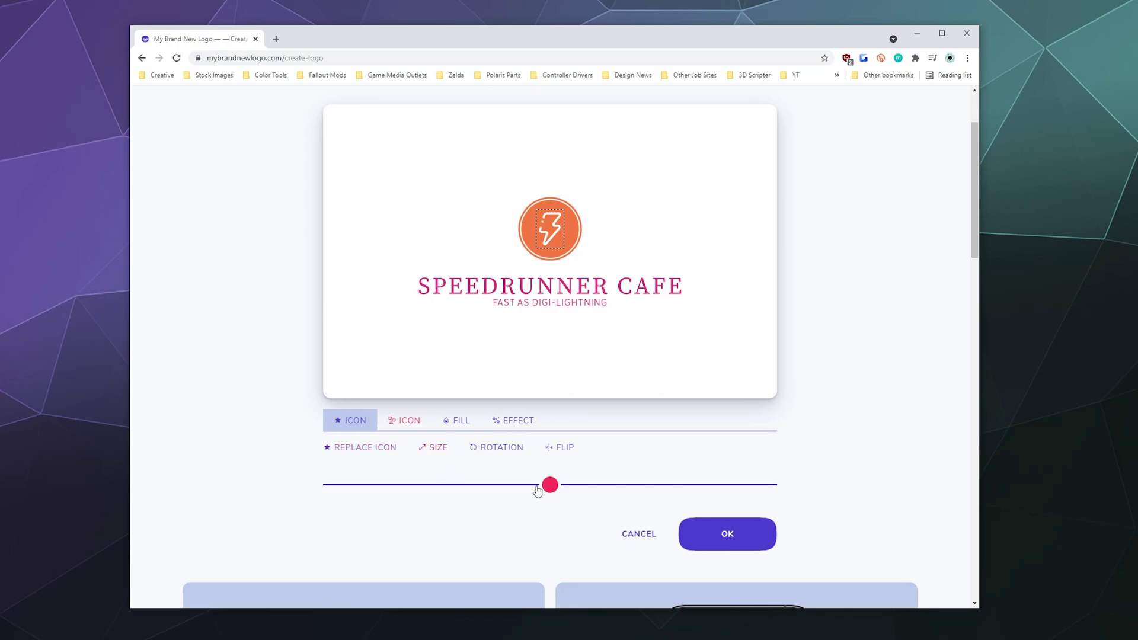
left_click_drag(549, 484, 768, 483)
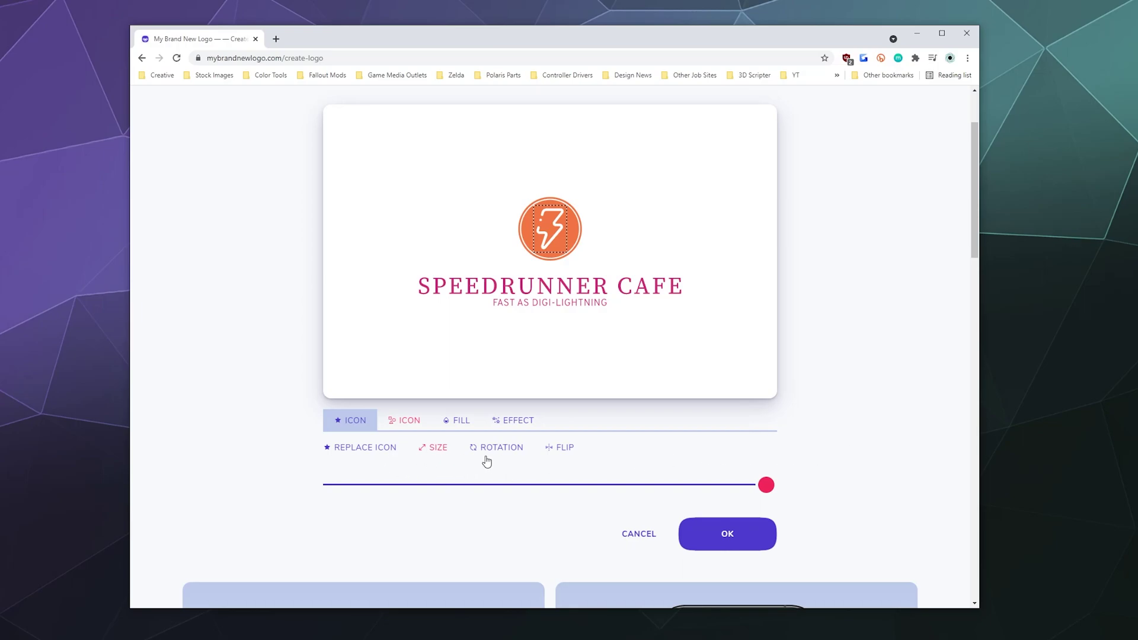
left_click(508, 452)
left_click(456, 431)
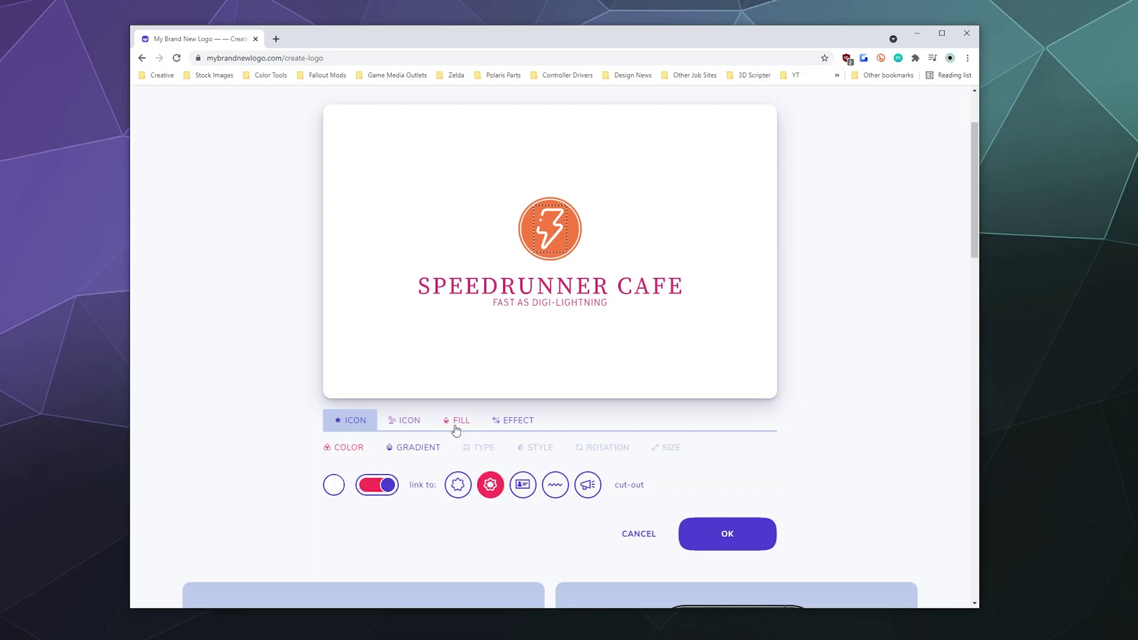
left_click(418, 427)
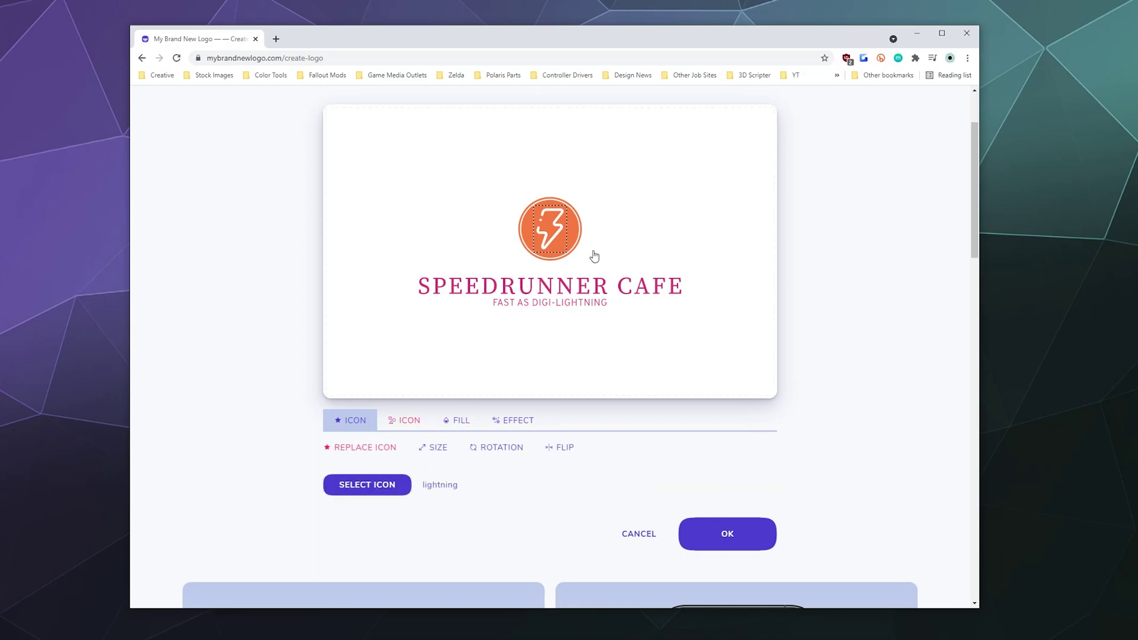
Try a gradient fill on the circle emblem, then turn the gradient back off
left_click(593, 227)
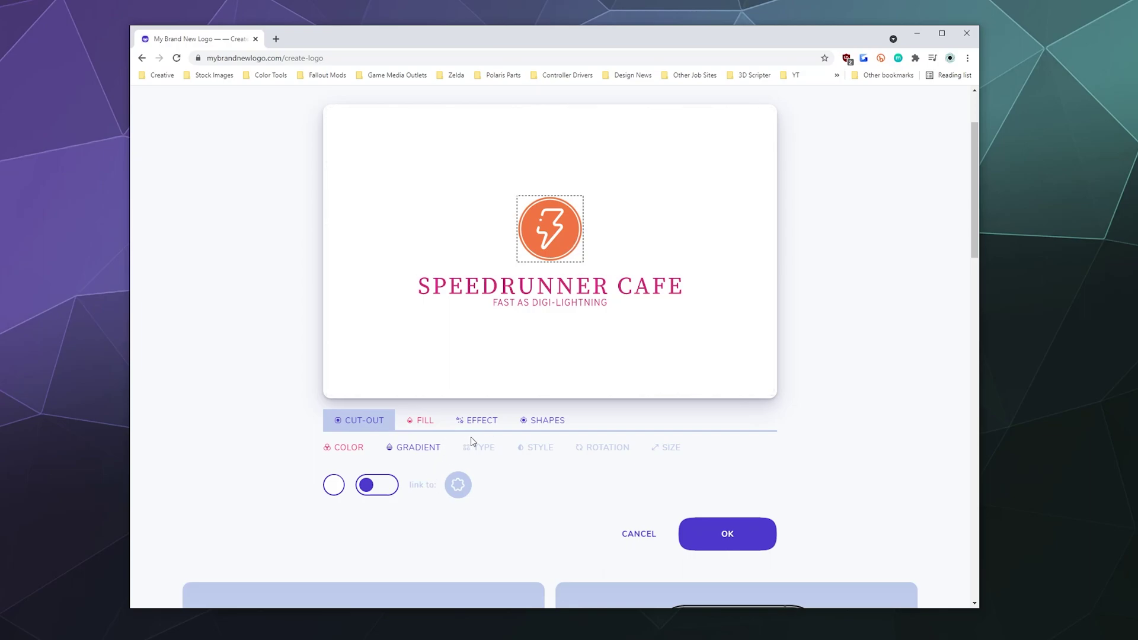
left_click(477, 422)
left_click(413, 427)
left_click(402, 446)
left_click(341, 491)
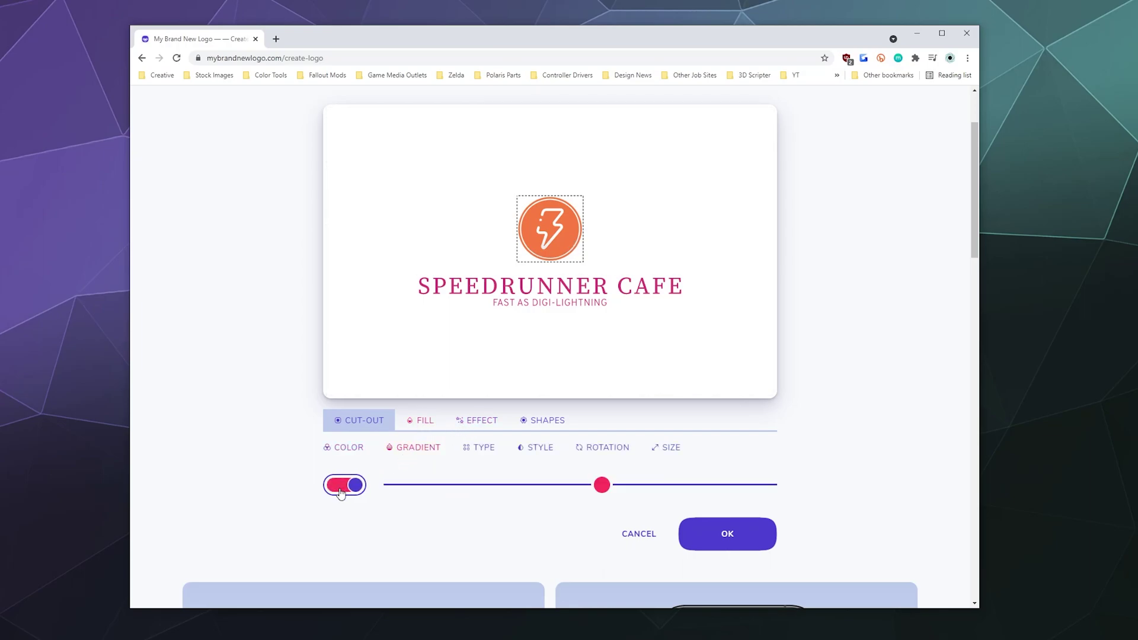
left_click_drag(570, 484, 506, 485)
left_click(596, 485)
left_click_drag(561, 508, 427, 503)
left_click(356, 491)
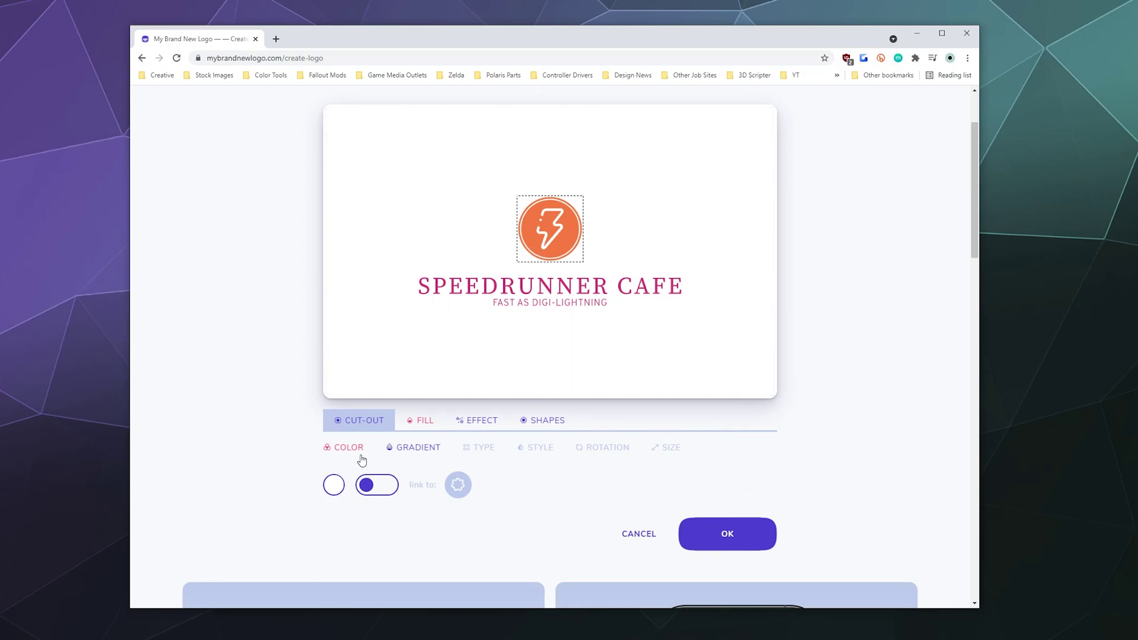
Set the emblem's cut-out colour to white
left_click(334, 485)
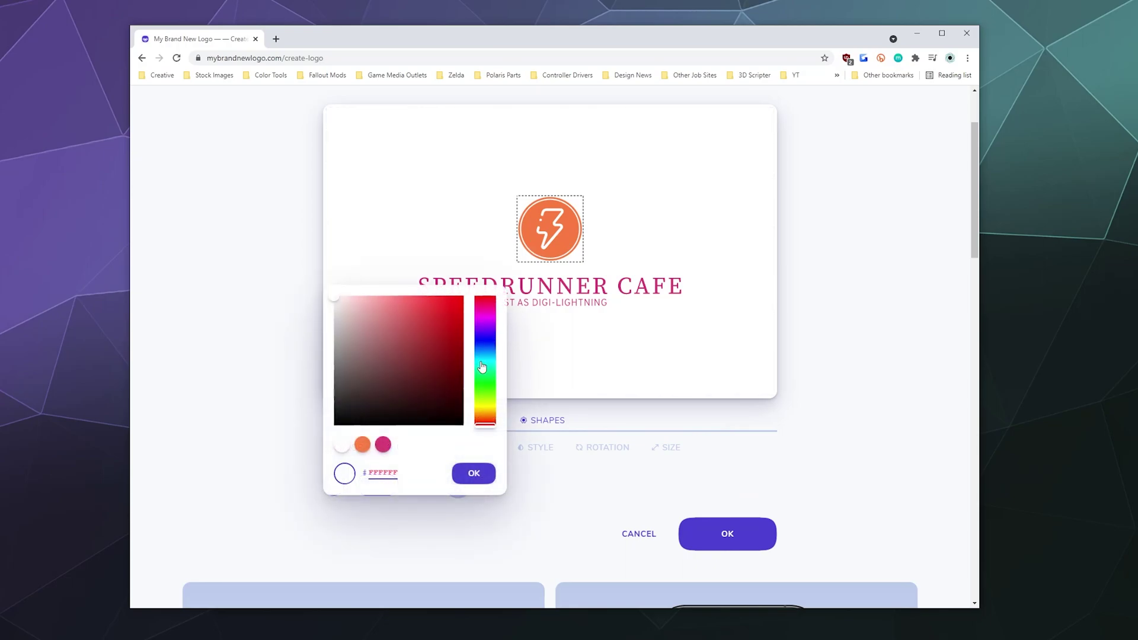
left_click_drag(484, 370, 471, 289)
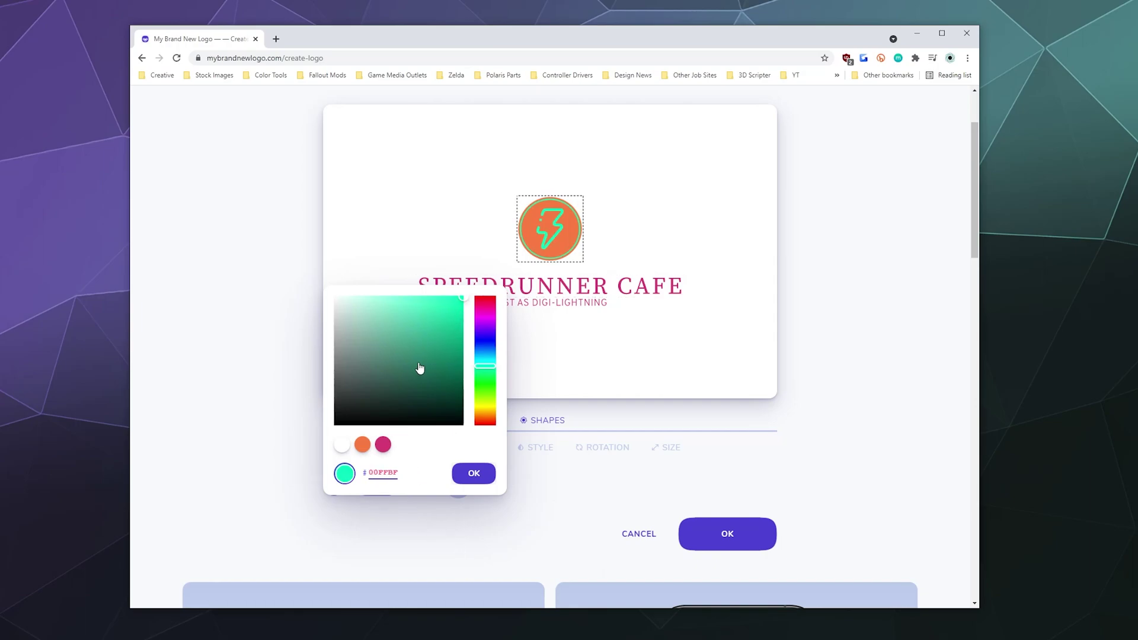
left_click_drag(389, 391, 330, 286)
left_click(474, 473)
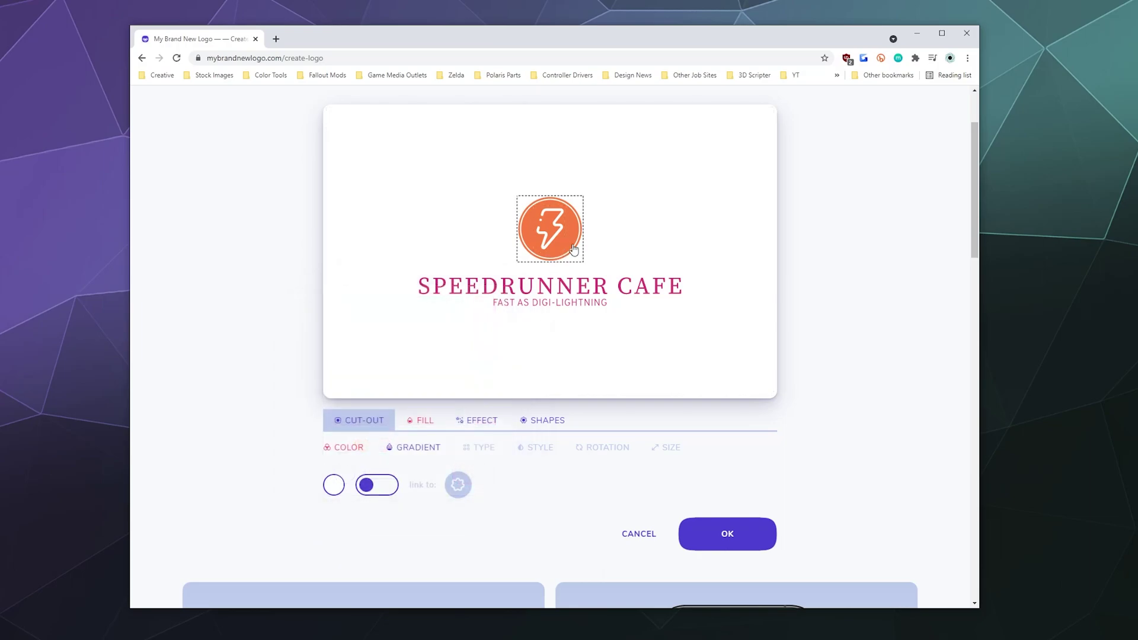
Change the circle's fill colour from orange to green
left_click(595, 240)
left_click(567, 236)
left_click(418, 448)
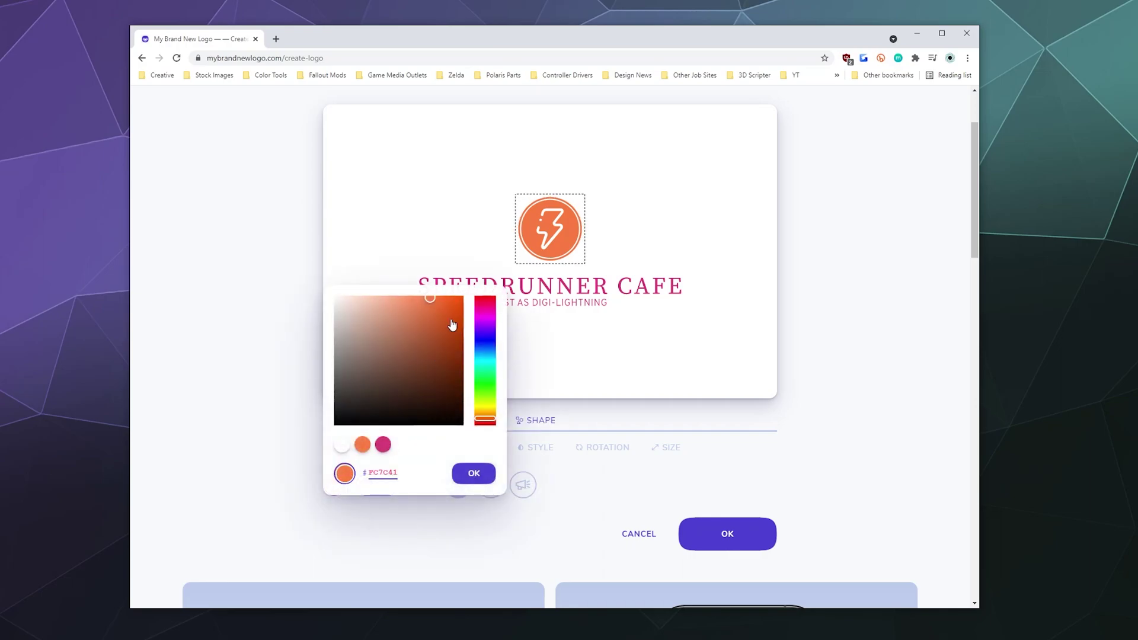
mouse_move(489, 380)
left_mouse_down()
mouse_move(491, 303)
mouse_move(486, 423)
mouse_move(489, 413)
mouse_move(480, 393)
mouse_move(471, 449)
mouse_move(478, 358)
mouse_move(478, 395)
mouse_move(479, 369)
mouse_move(478, 382)
left_mouse_up()
left_click(637, 322)
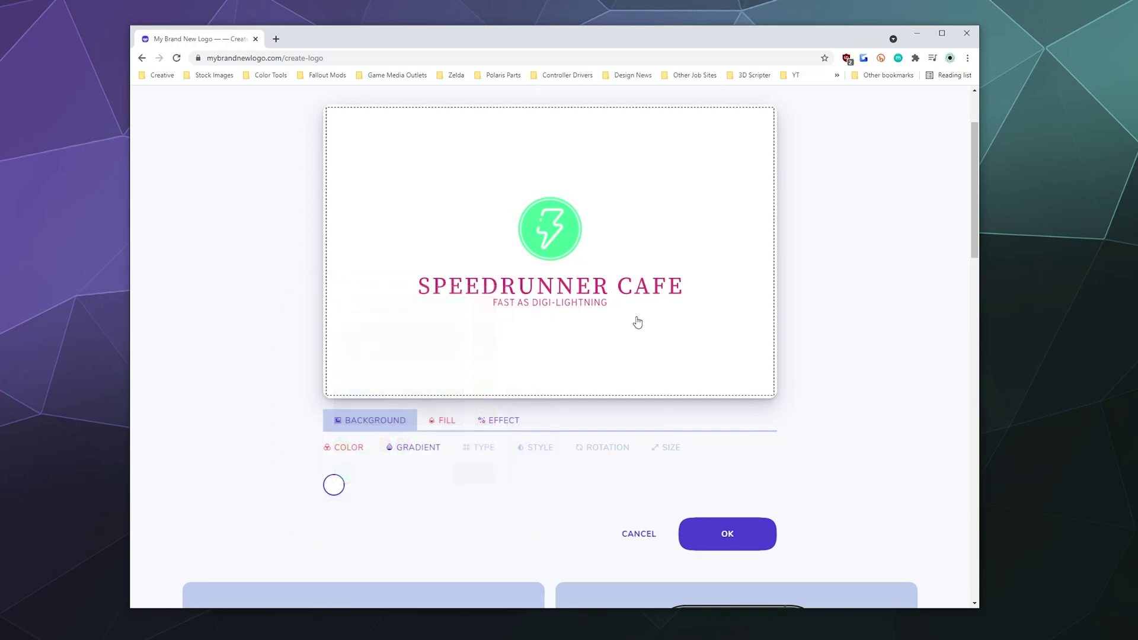
Make the SPEEDRUNNER CAFE title text blue
left_click(625, 284)
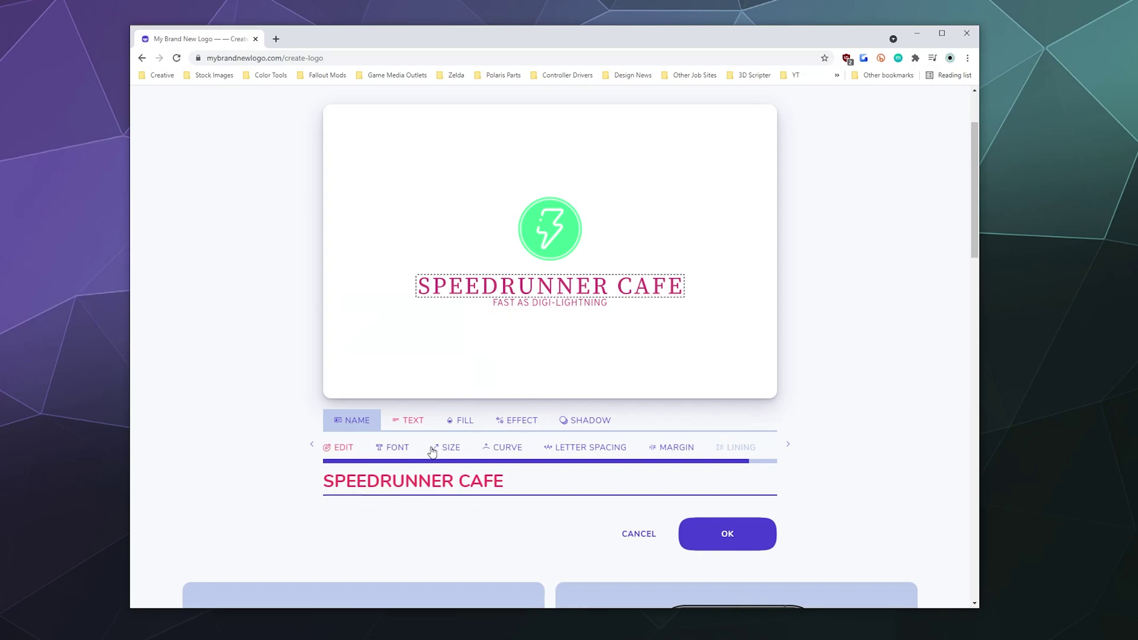
left_click(460, 420)
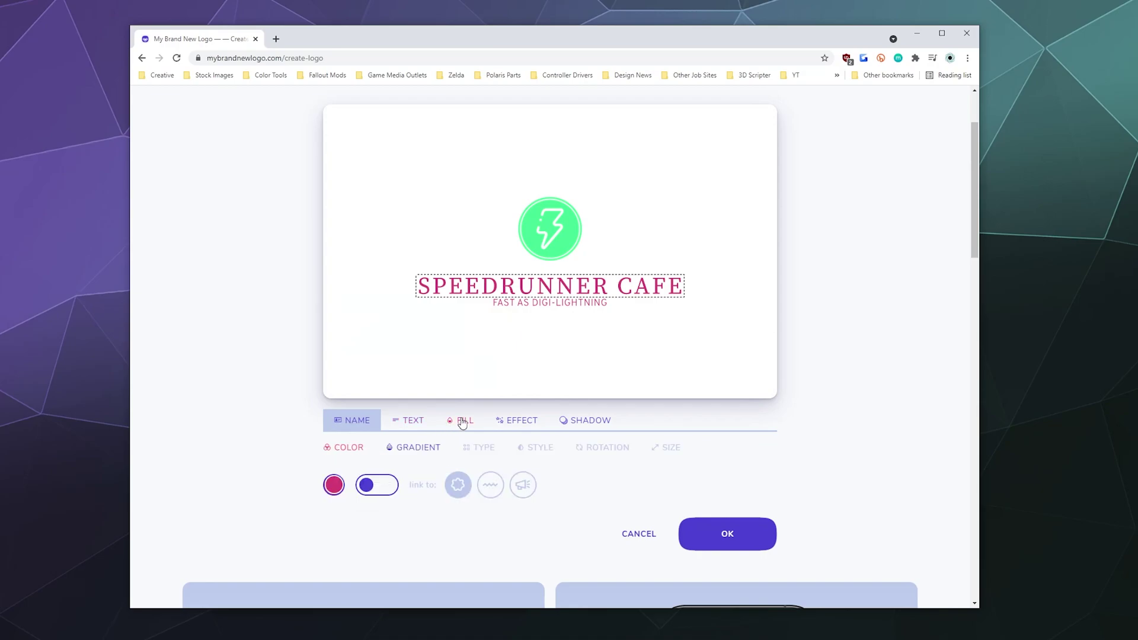
left_click(333, 485)
mouse_move(495, 374)
left_mouse_down()
mouse_move(495, 329)
mouse_move(495, 353)
left_mouse_up()
Make the FAST AS DIGI-LIGHTNING slogan text blue and confirm
left_click(568, 306)
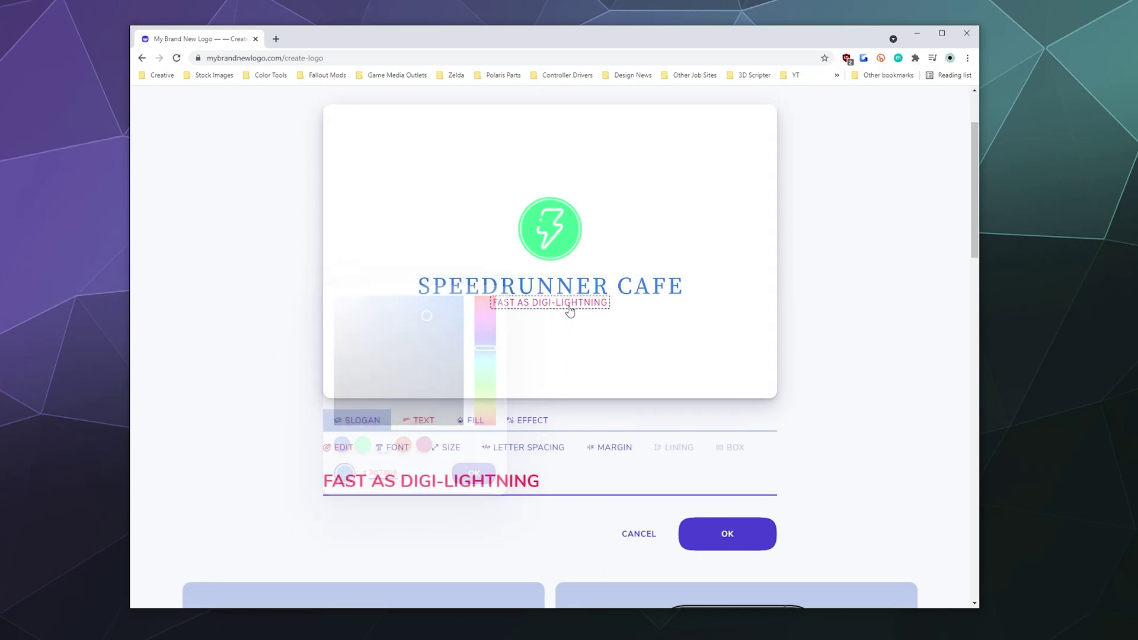
left_click(385, 452)
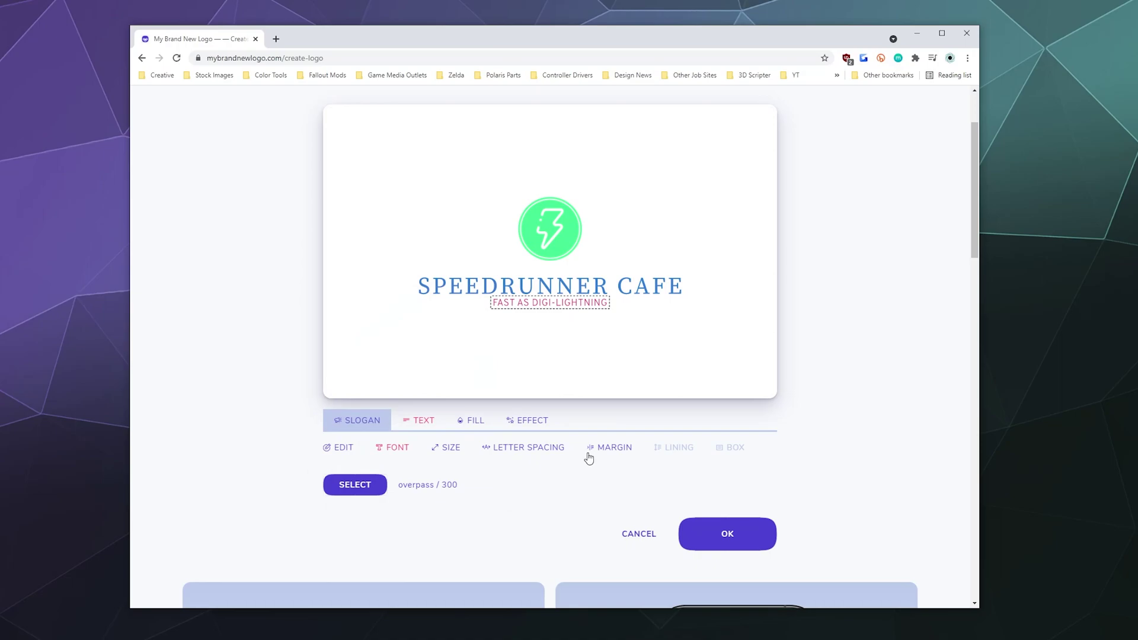
left_click(472, 422)
left_click(338, 485)
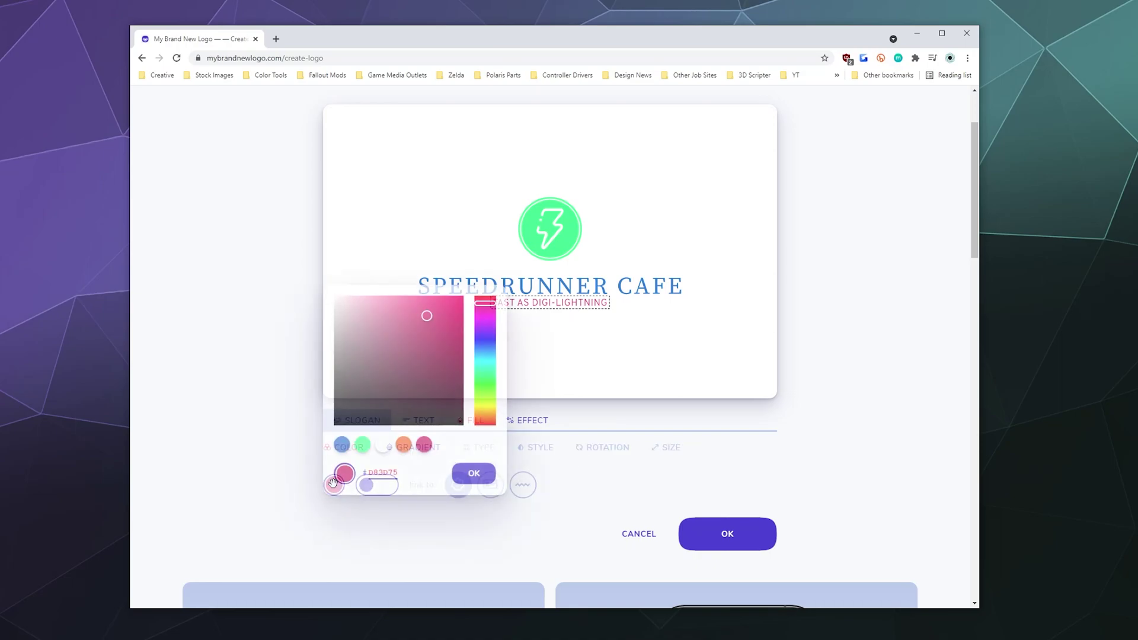
left_click(485, 343)
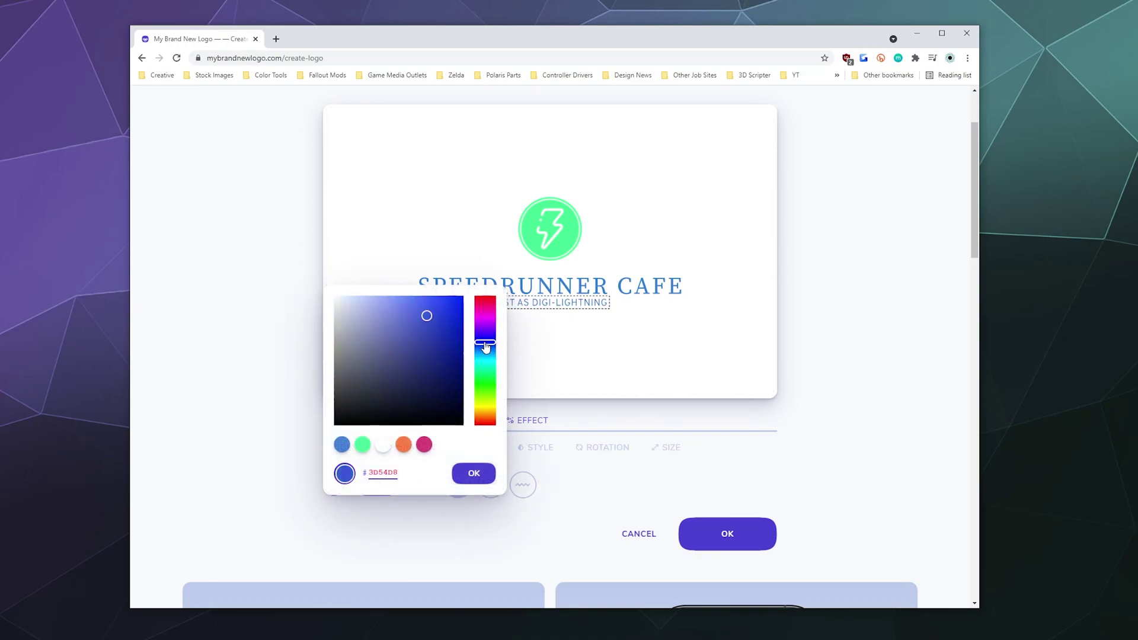
left_click(473, 473)
left_click(732, 537)
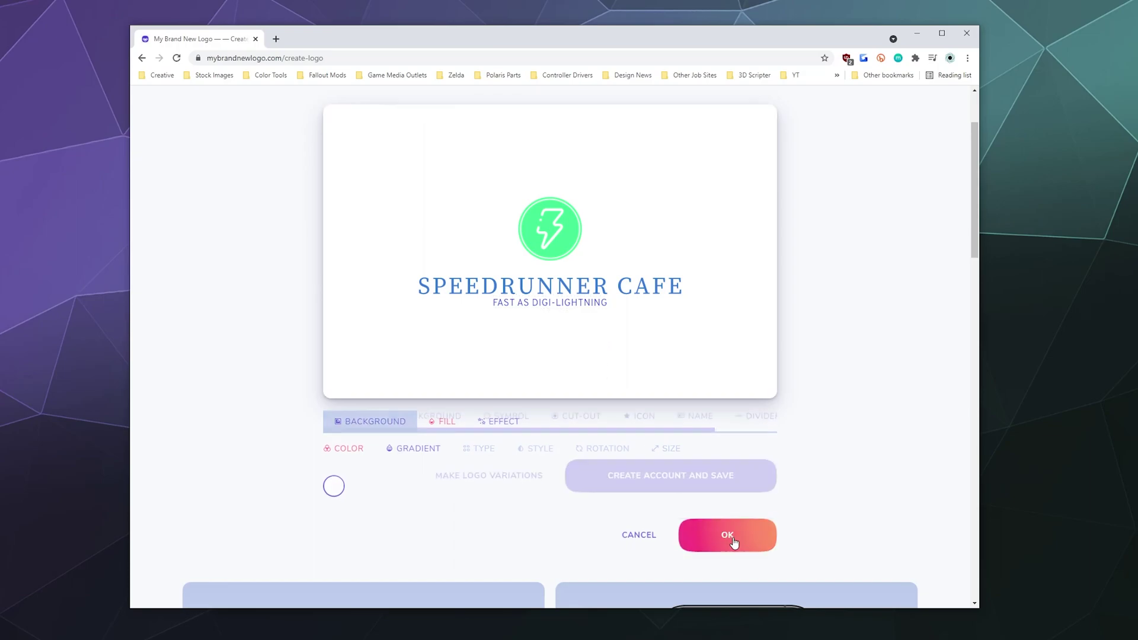